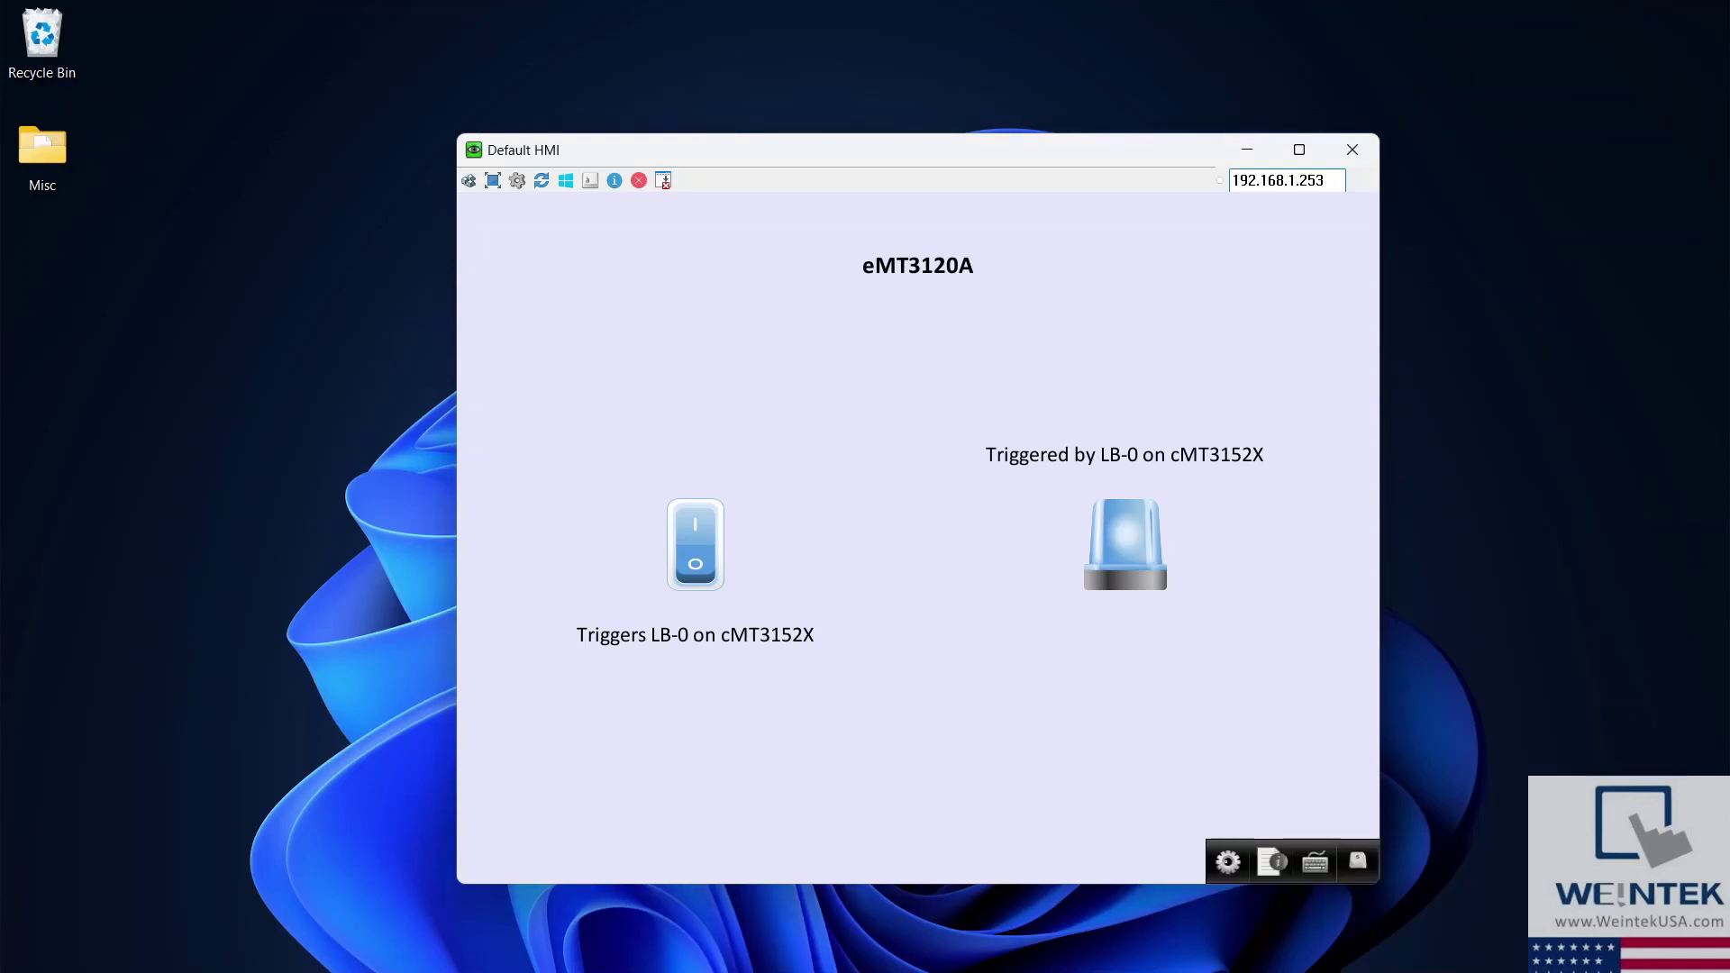
Unlock the HMI's password-protected system settings, then leave them without changes.
click(1226, 861)
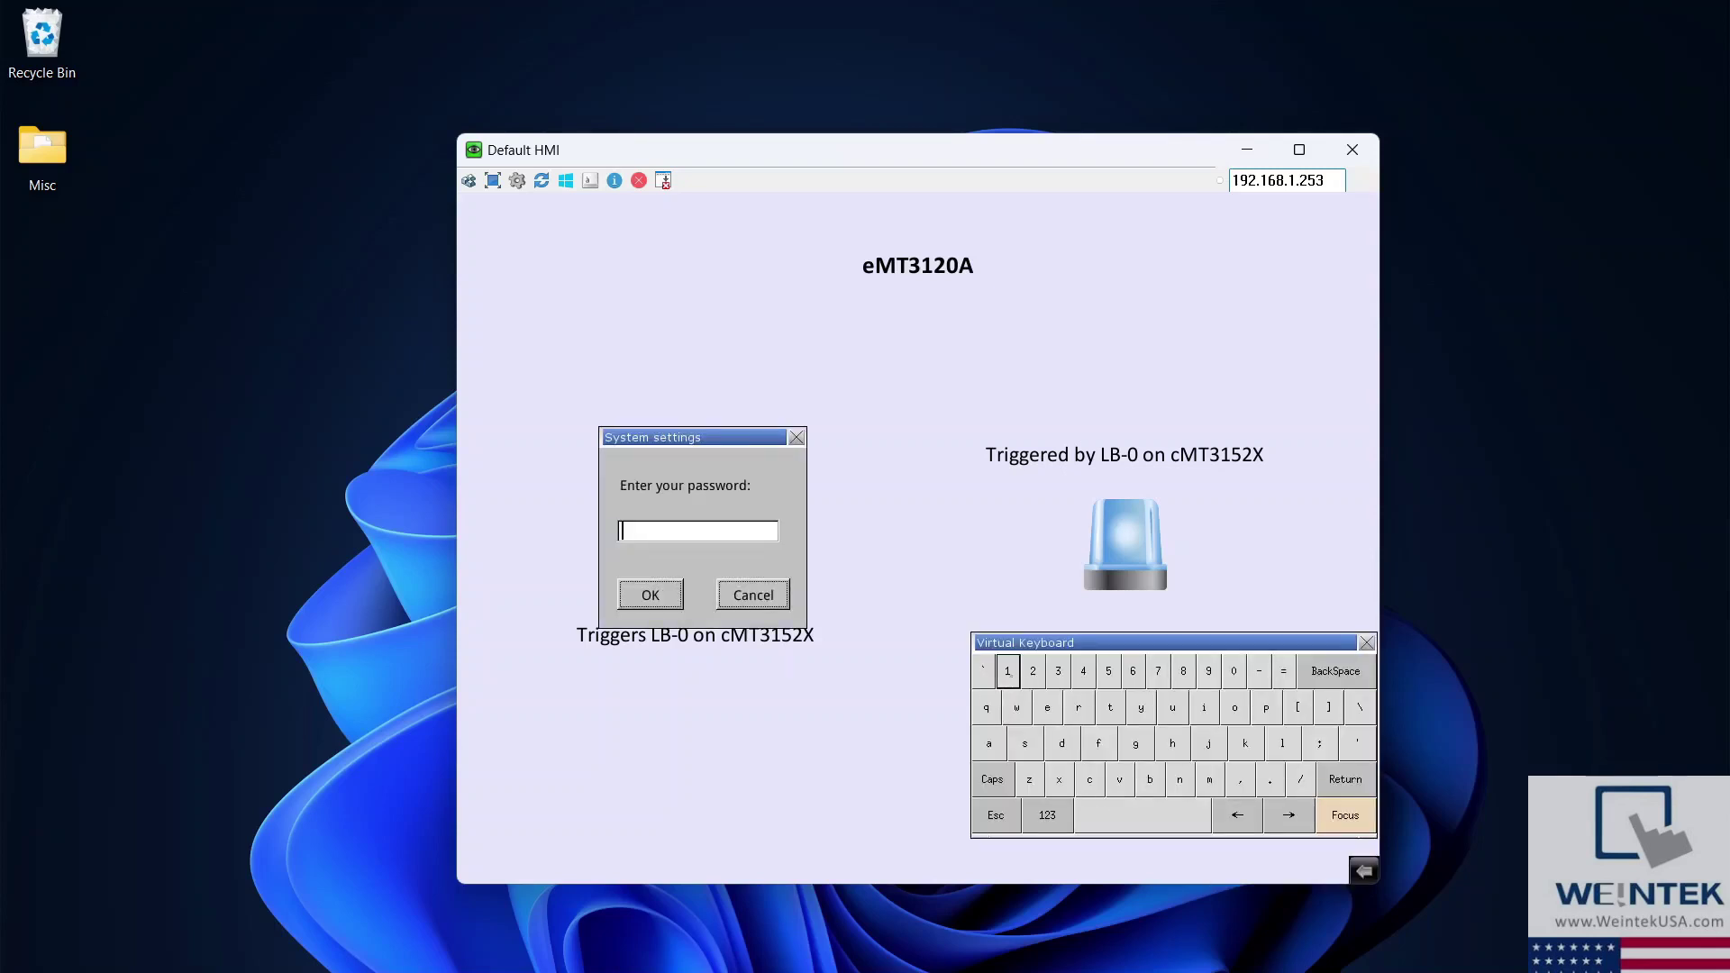
click(1007, 672)
click(1008, 672)
click(1008, 672)
click(1008, 672)
click(1008, 672)
key(Return)
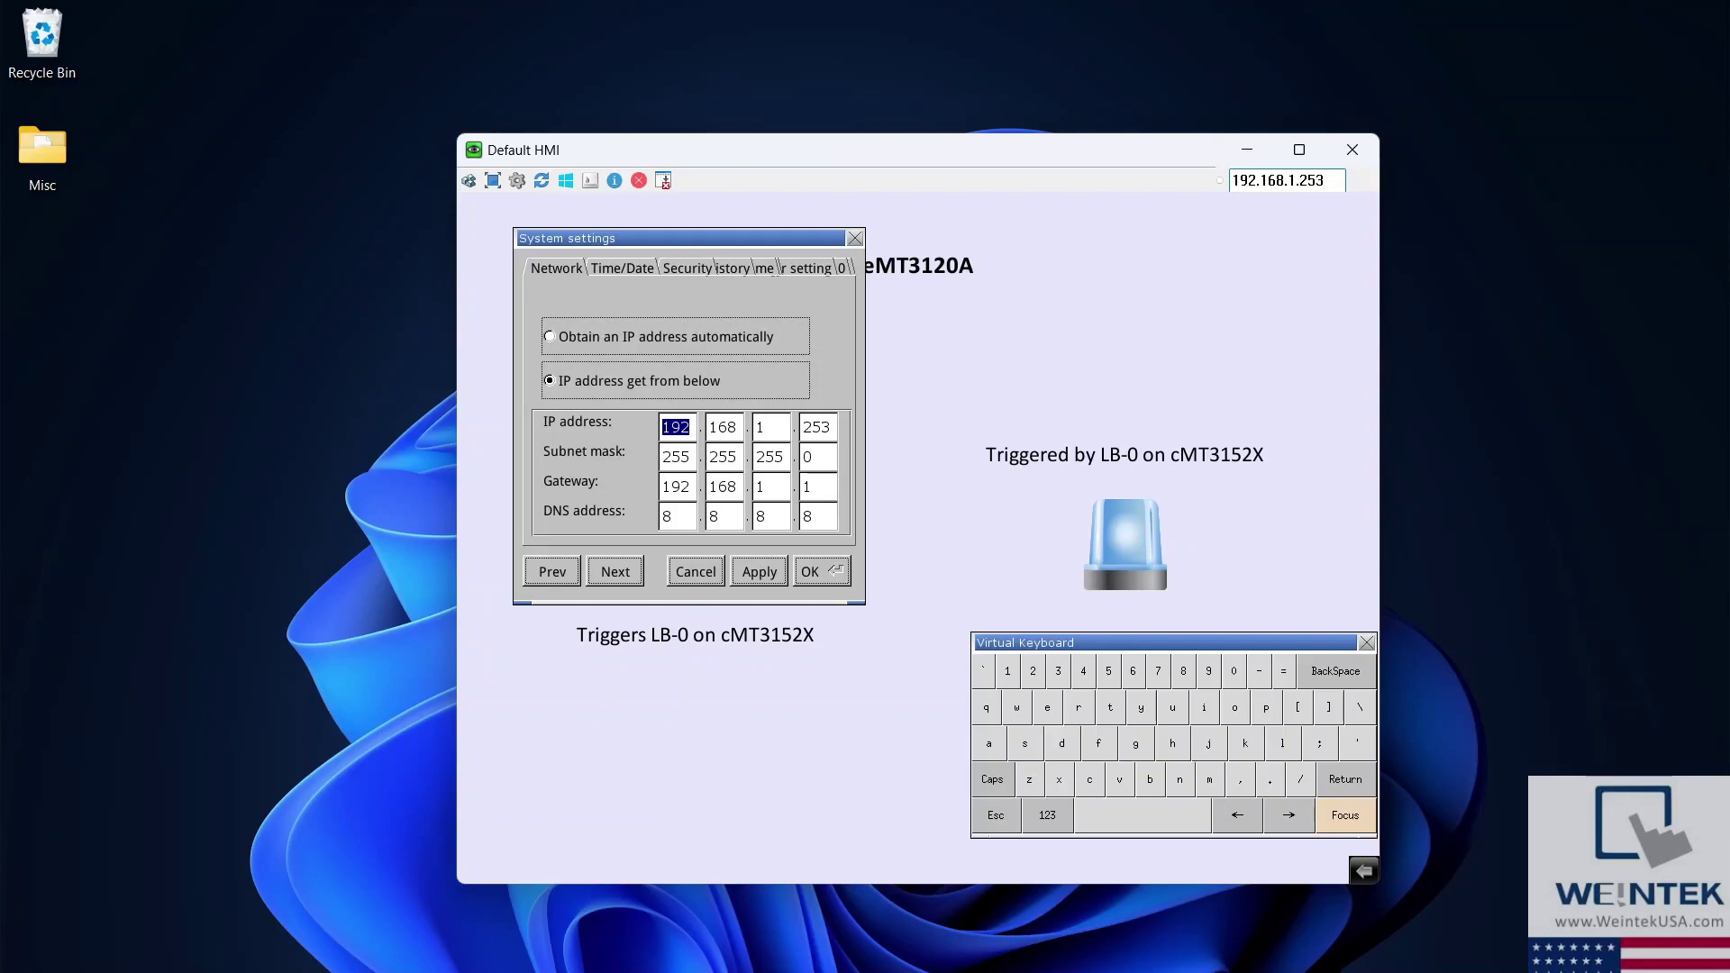
key(Escape)
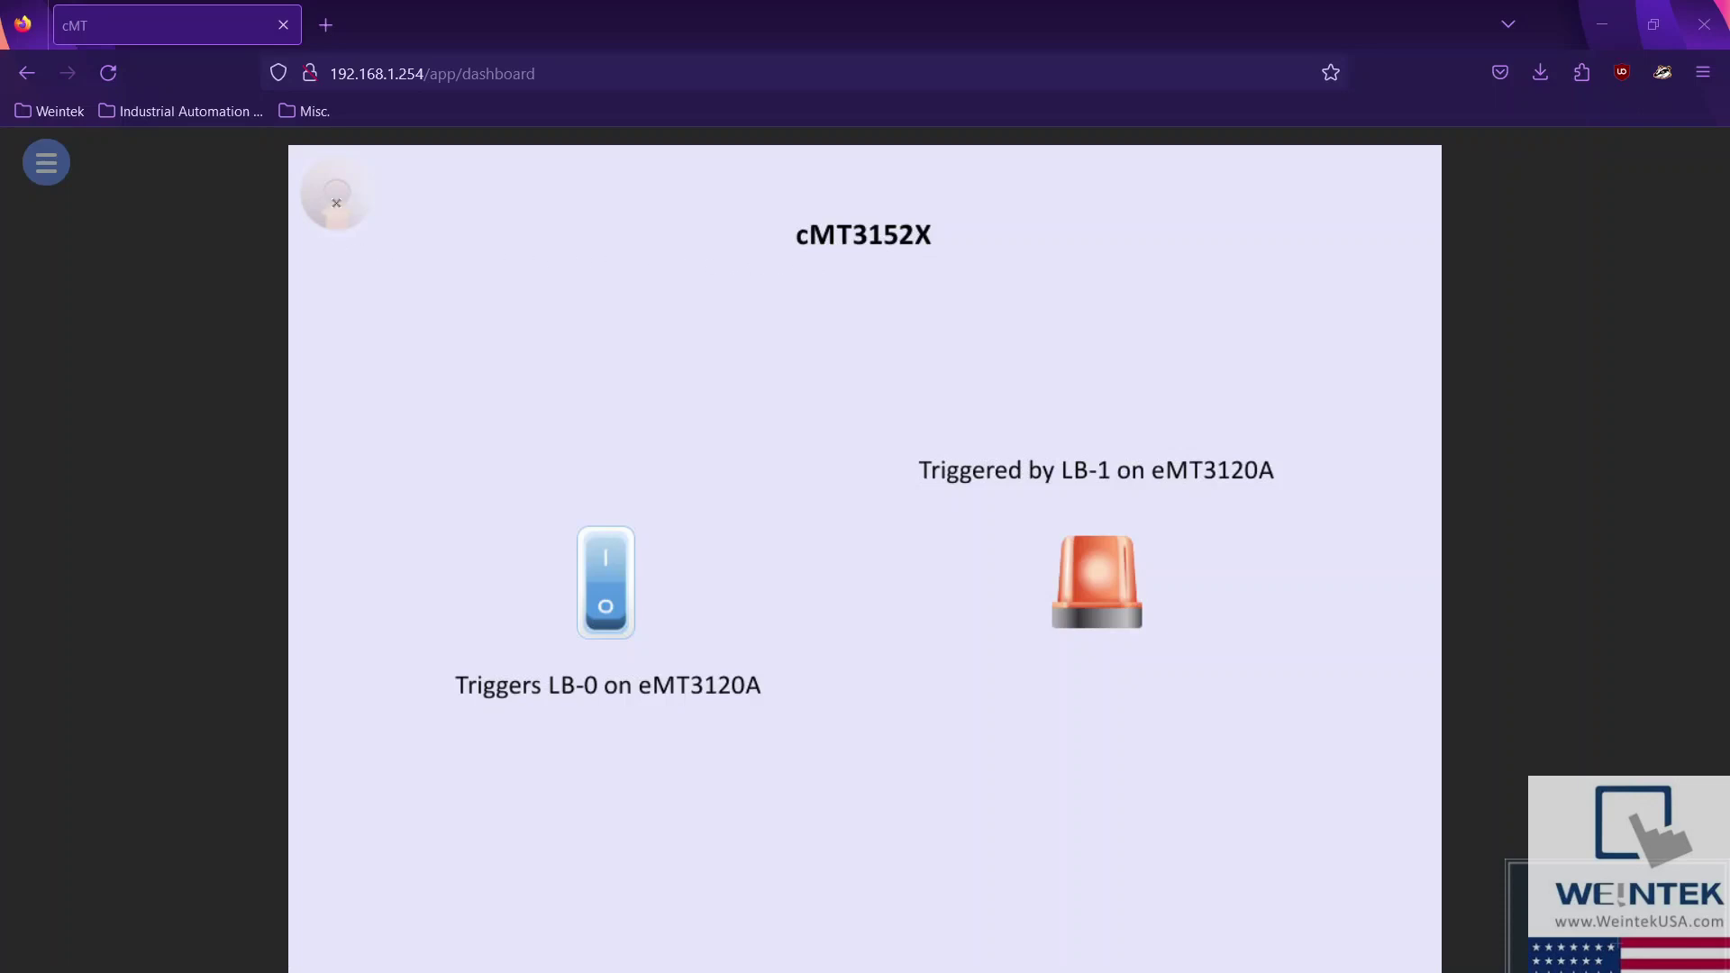
Log in to the cMT3152X system setting using the numeric system-setting password.
click(336, 203)
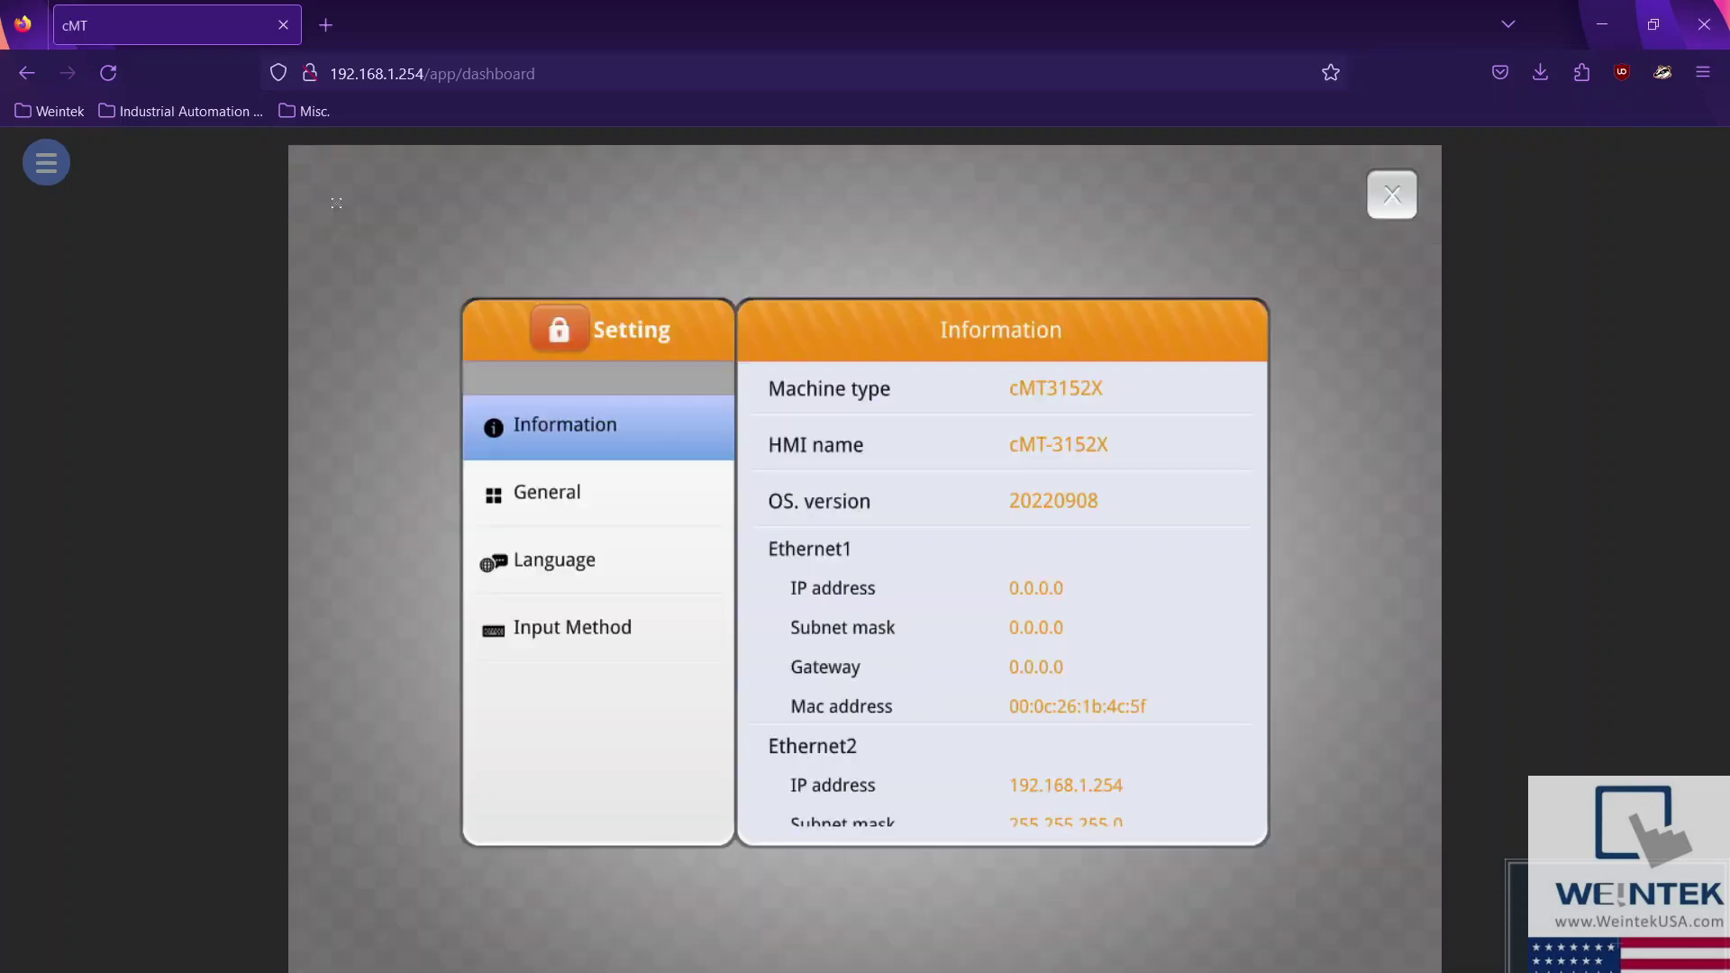
click(573, 335)
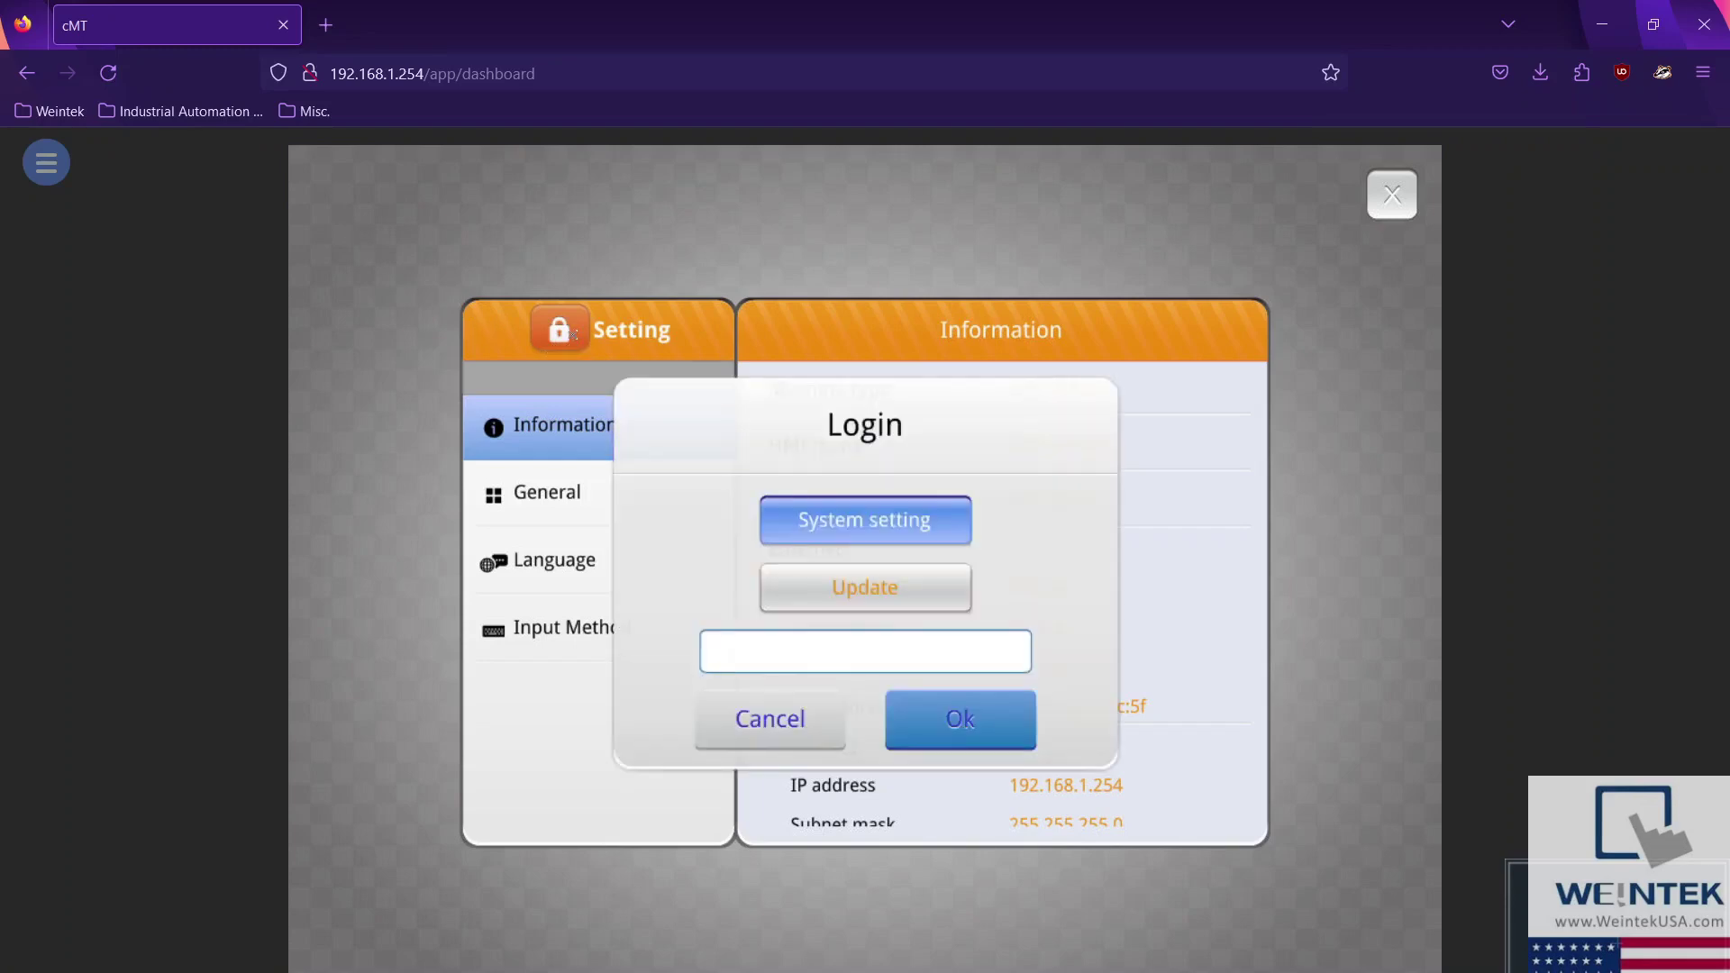
click(722, 647)
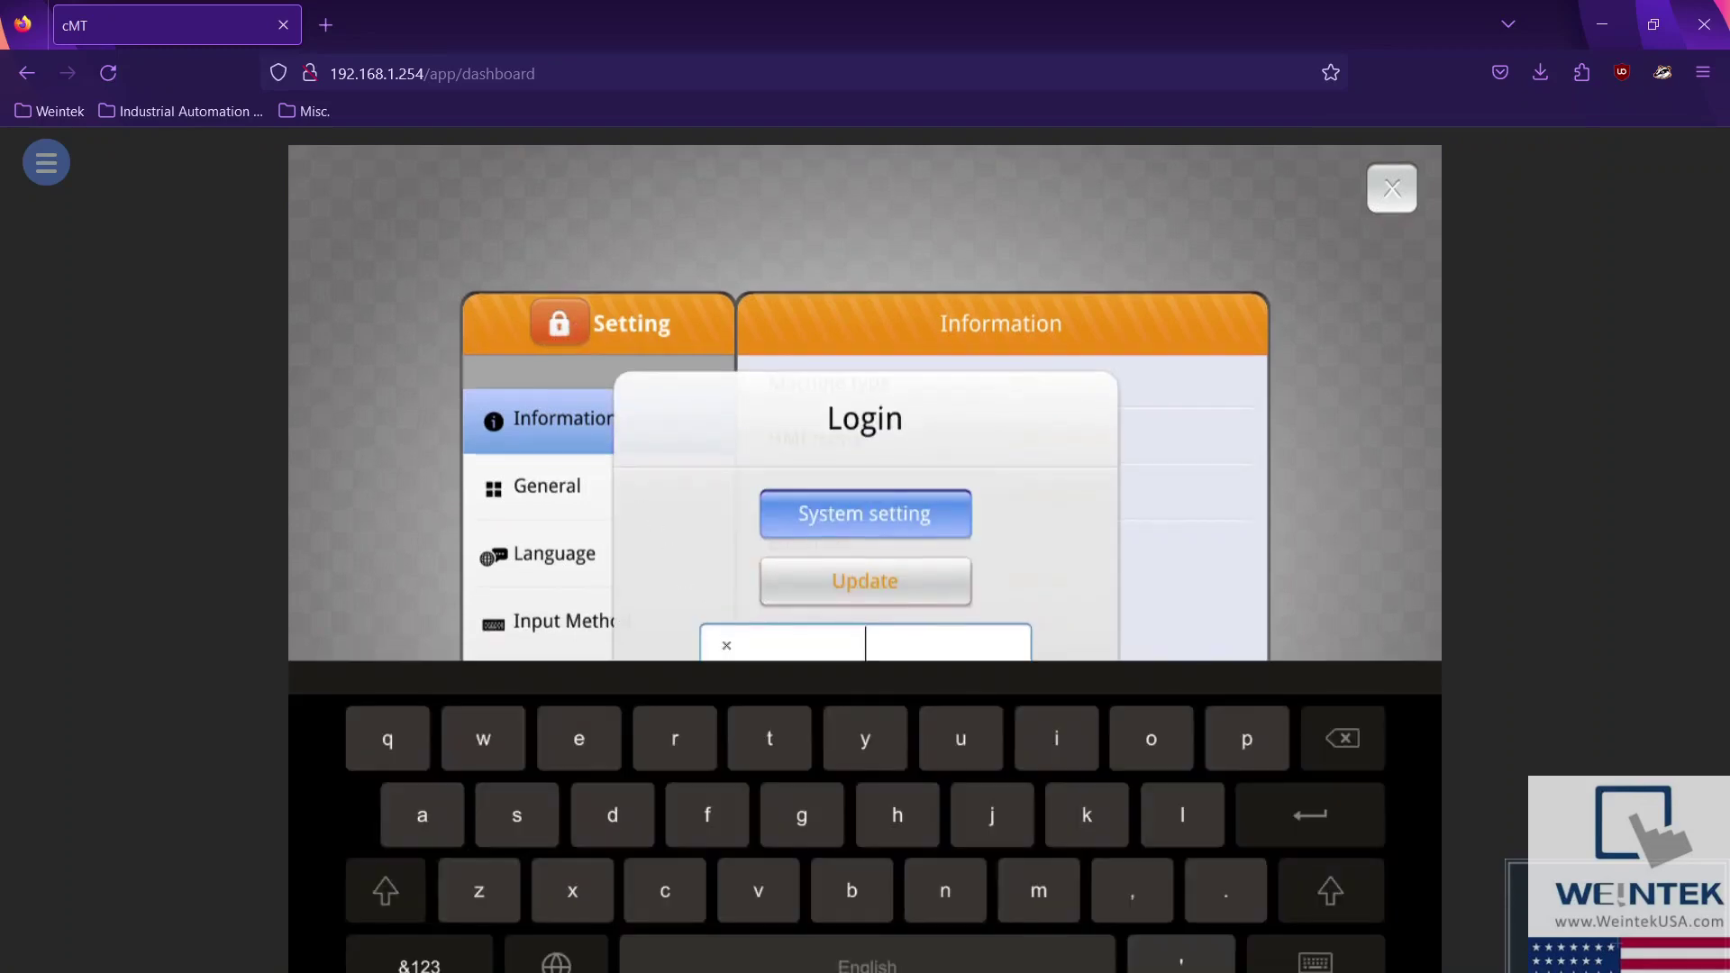
click(422, 962)
click(384, 741)
click(384, 740)
click(384, 740)
click(384, 740)
click(384, 741)
click(384, 741)
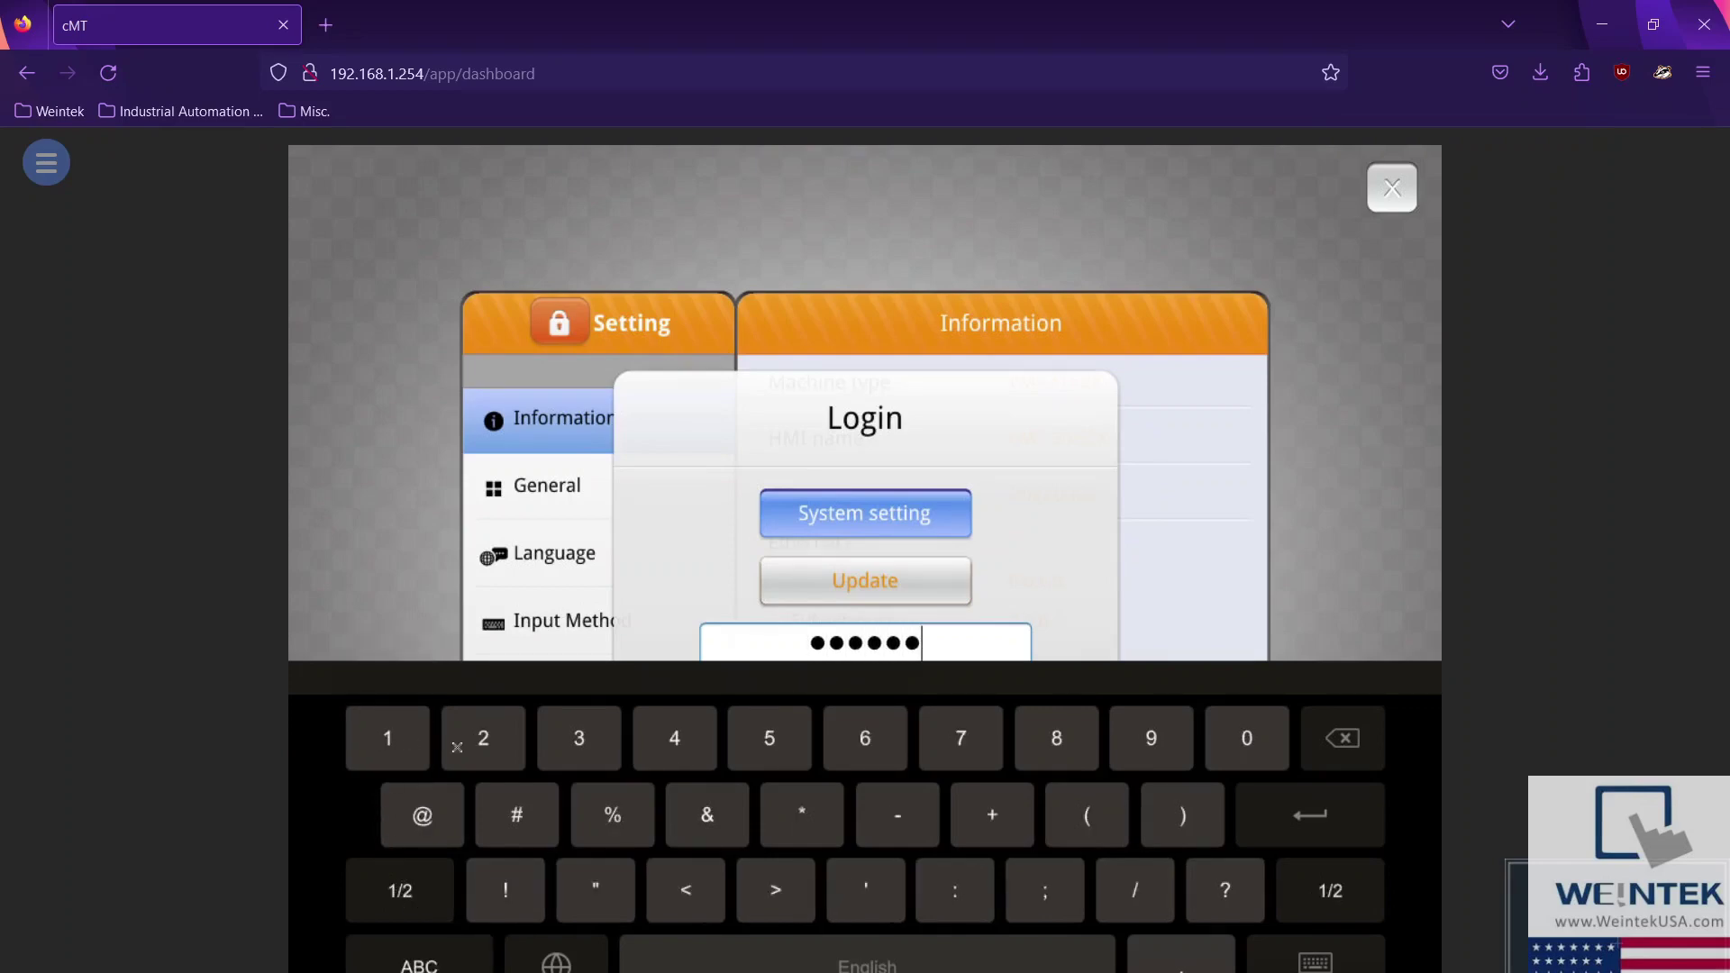
click(1259, 816)
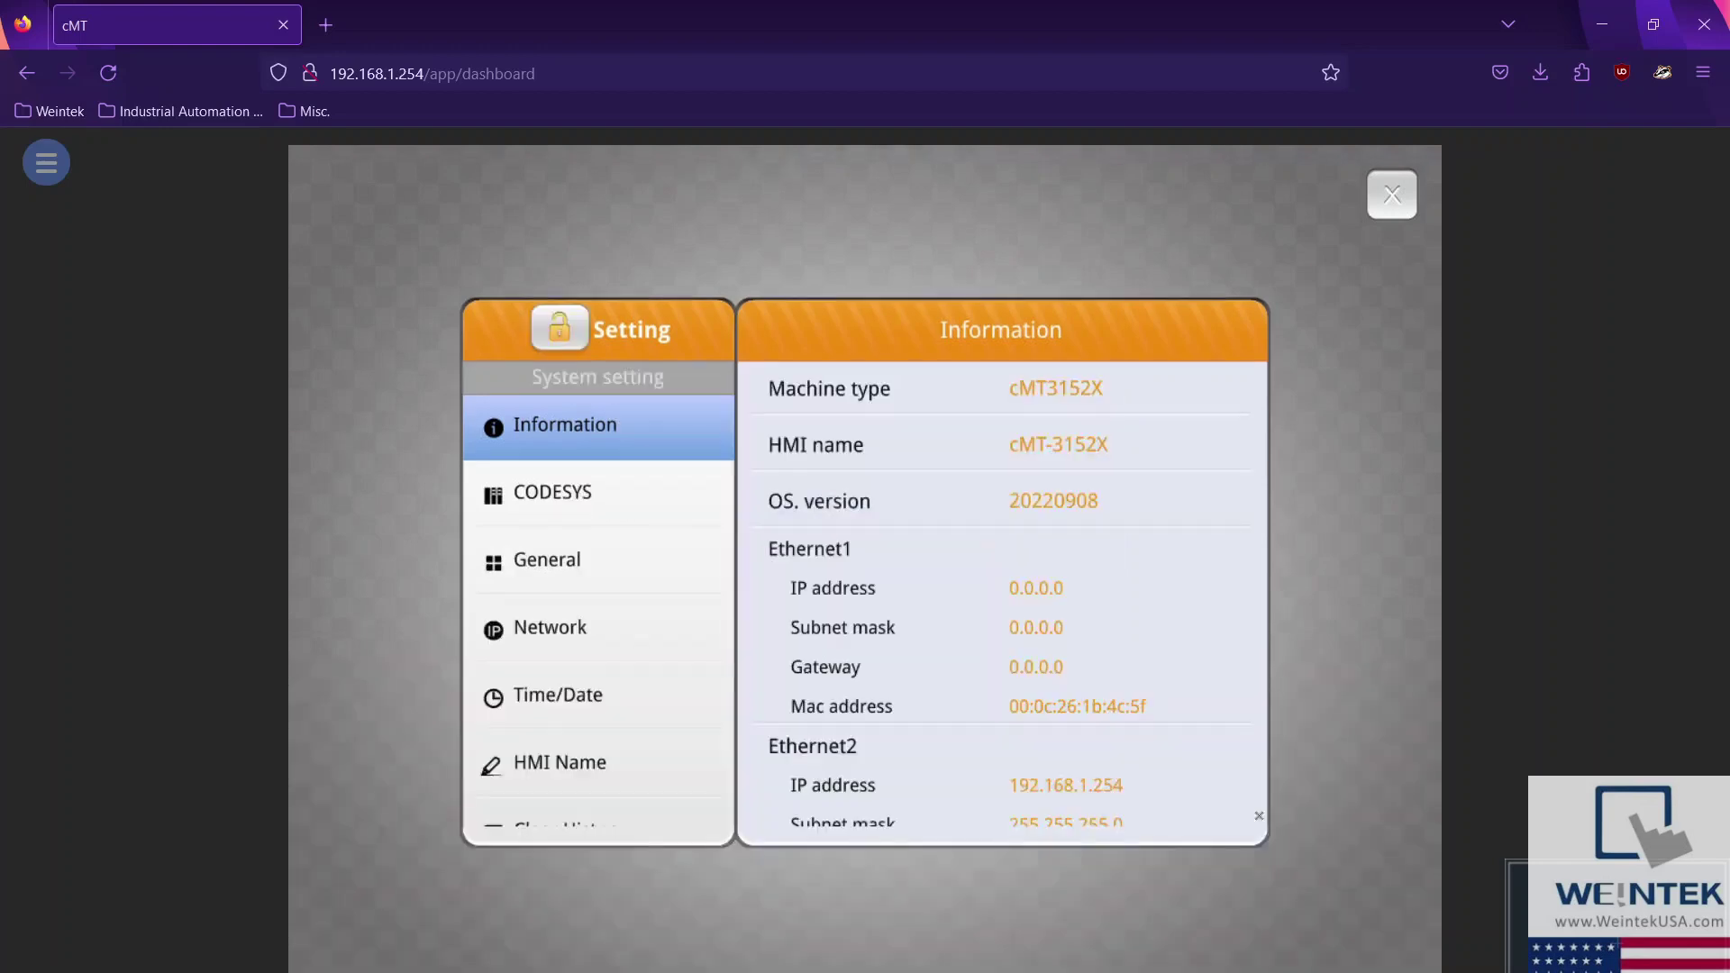
Review the cMT3152X Ethernet 2 (LAN) address settings, then return to the dashboard.
click(522, 641)
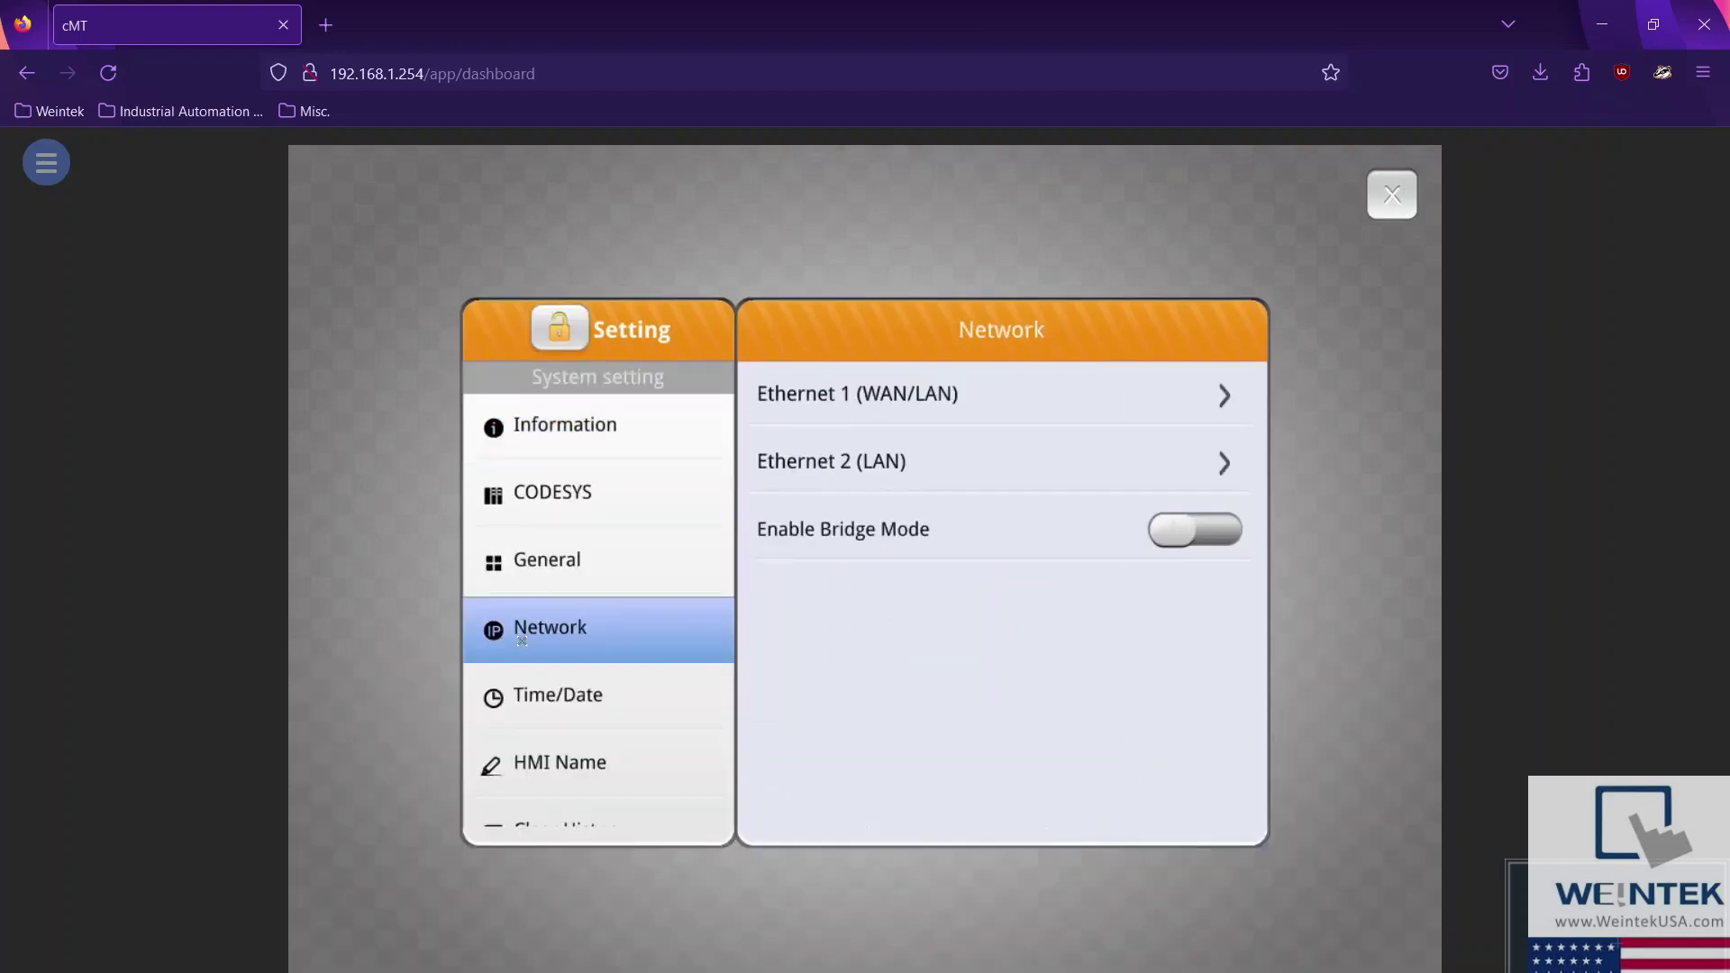
click(886, 461)
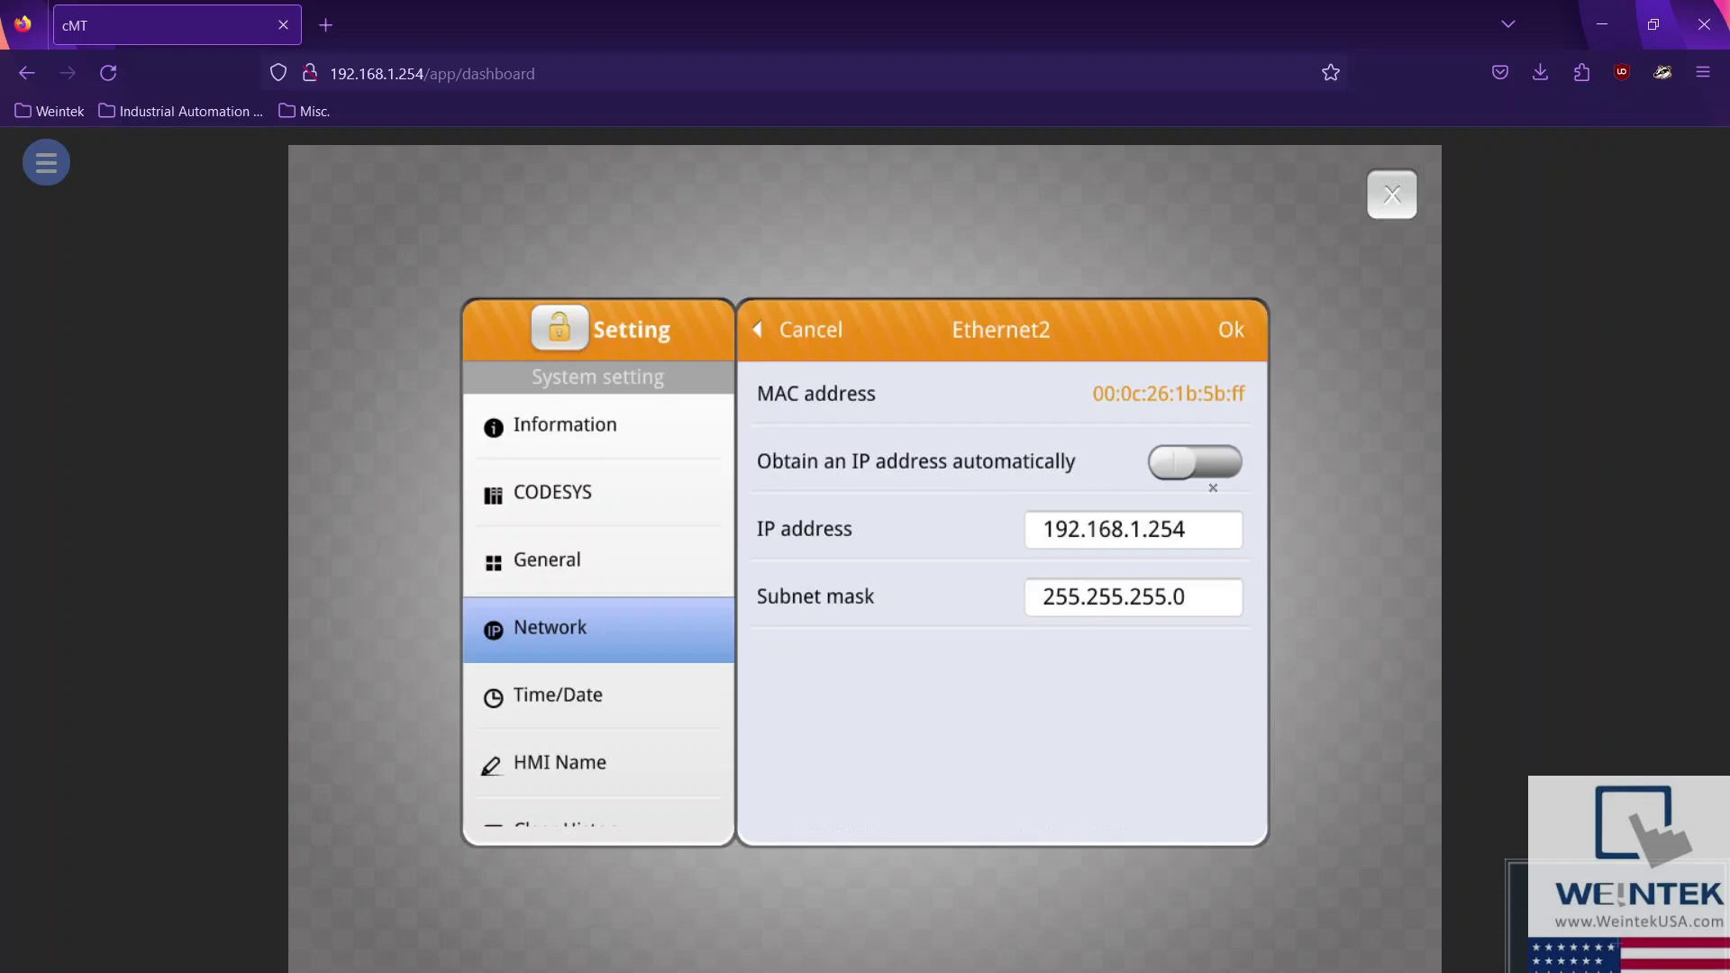
click(1240, 334)
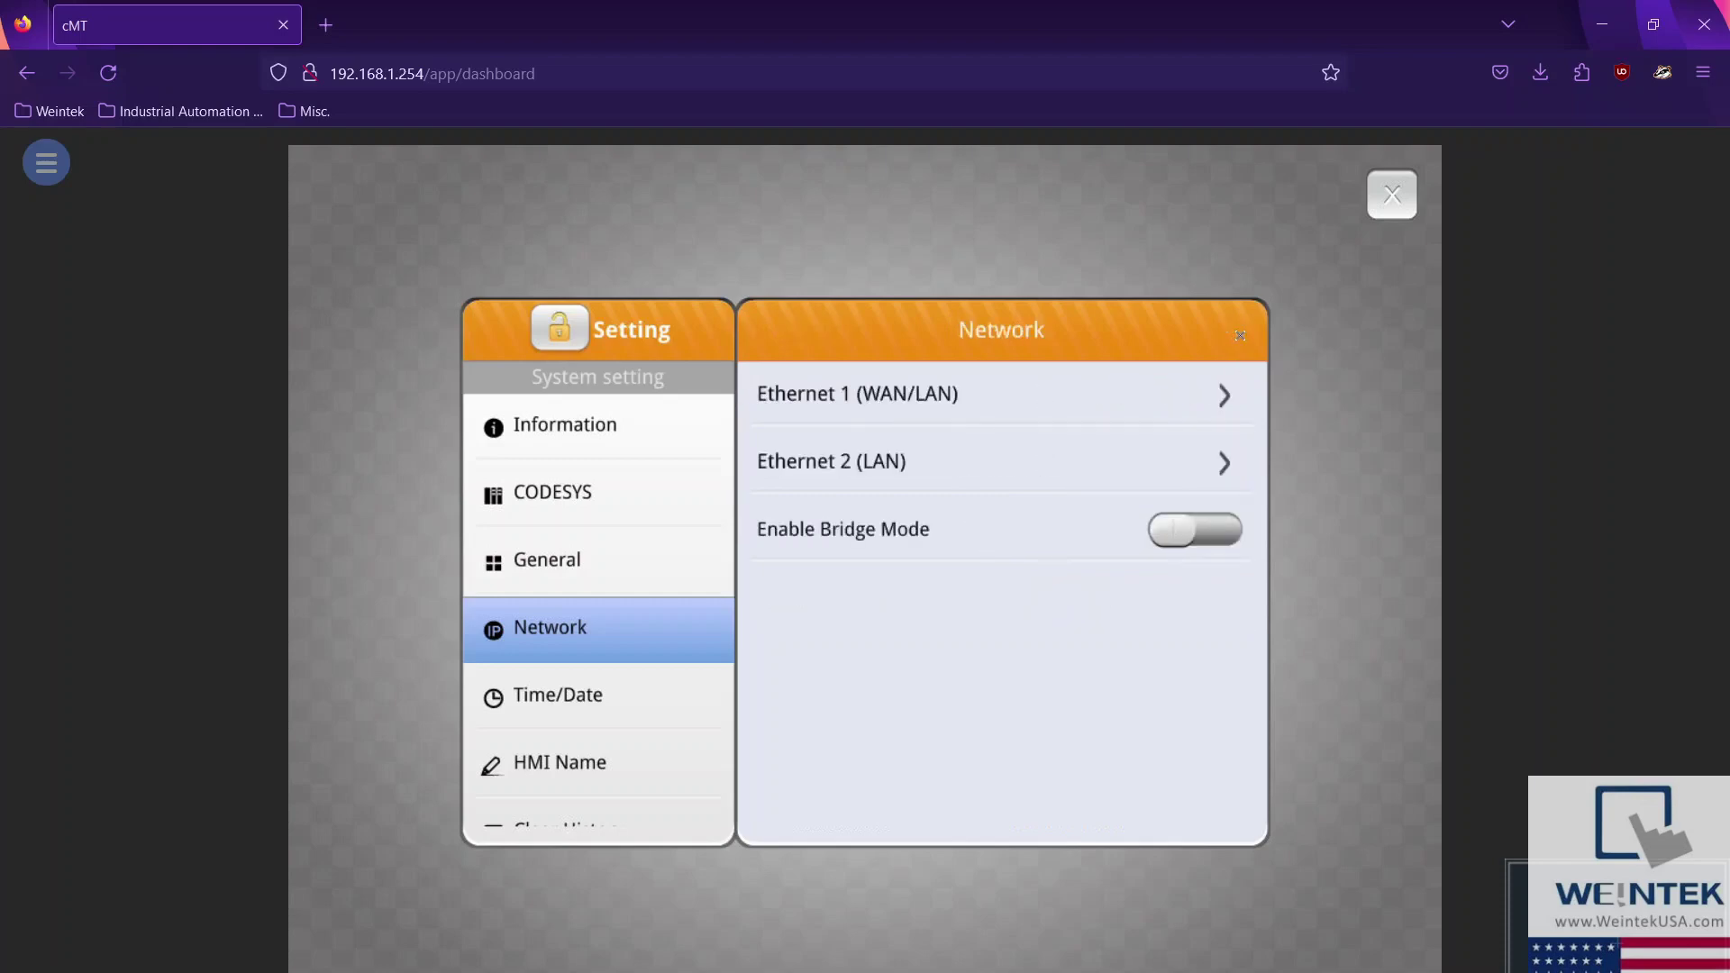
click(1389, 204)
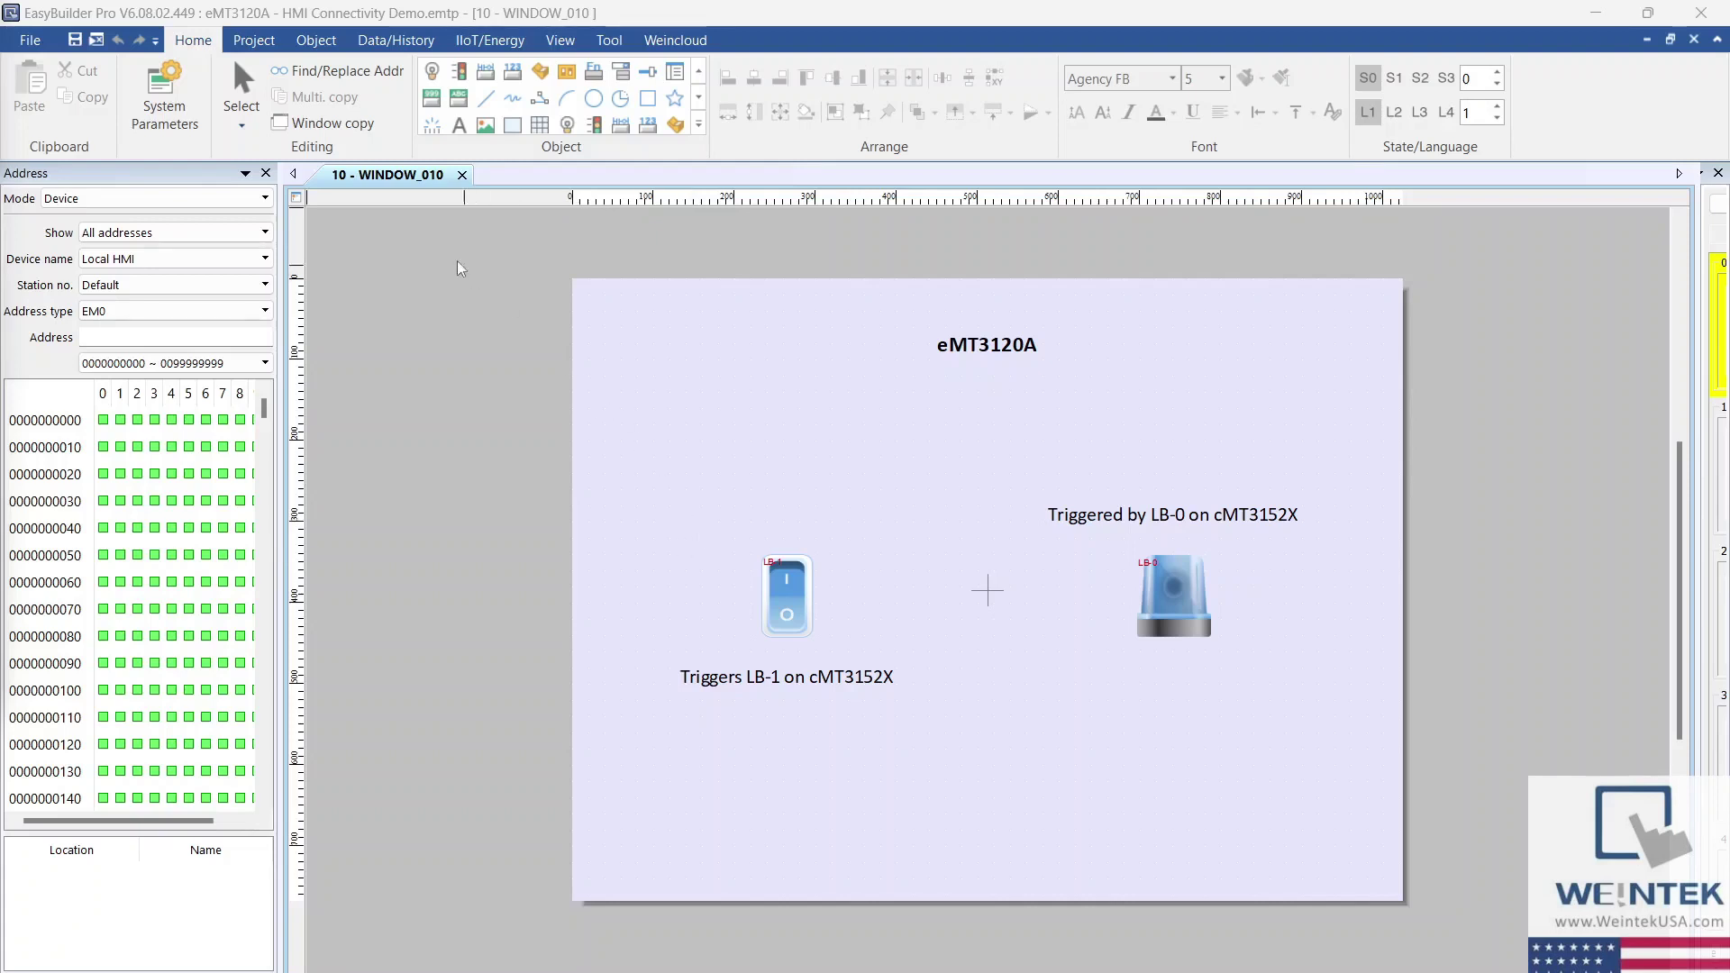
Confirm the remote cMT3152X entry uses 192.168.1.254 port 8010, then view the Model settings.
click(160, 132)
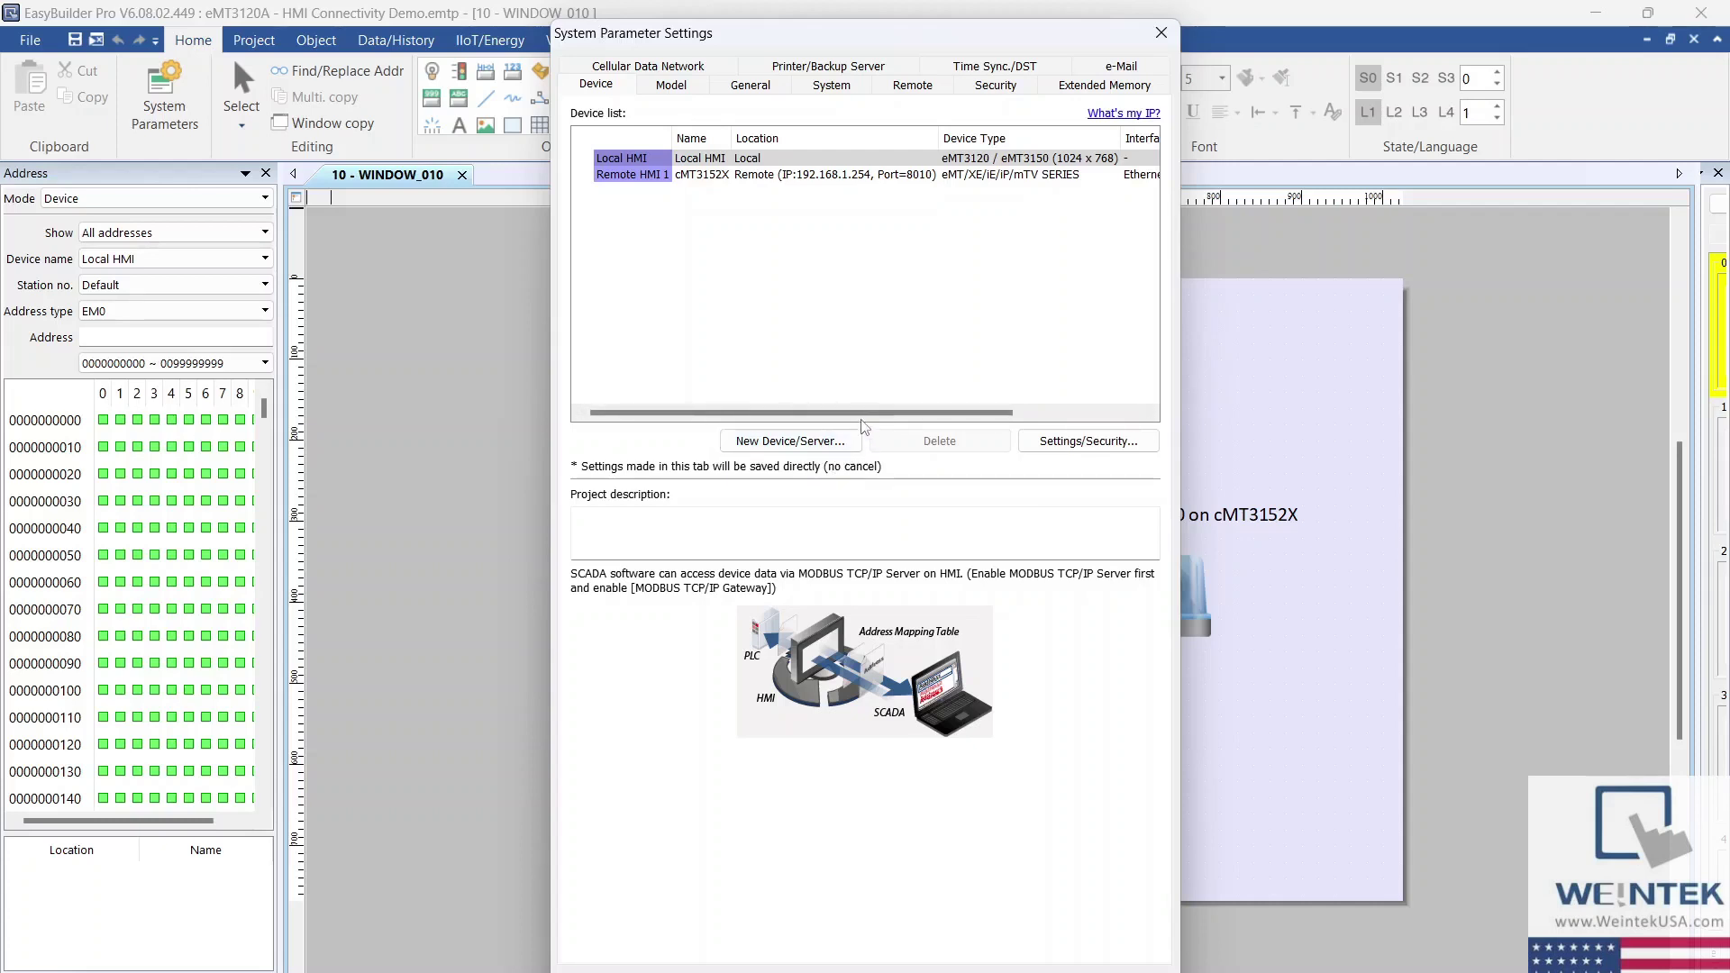
click(735, 177)
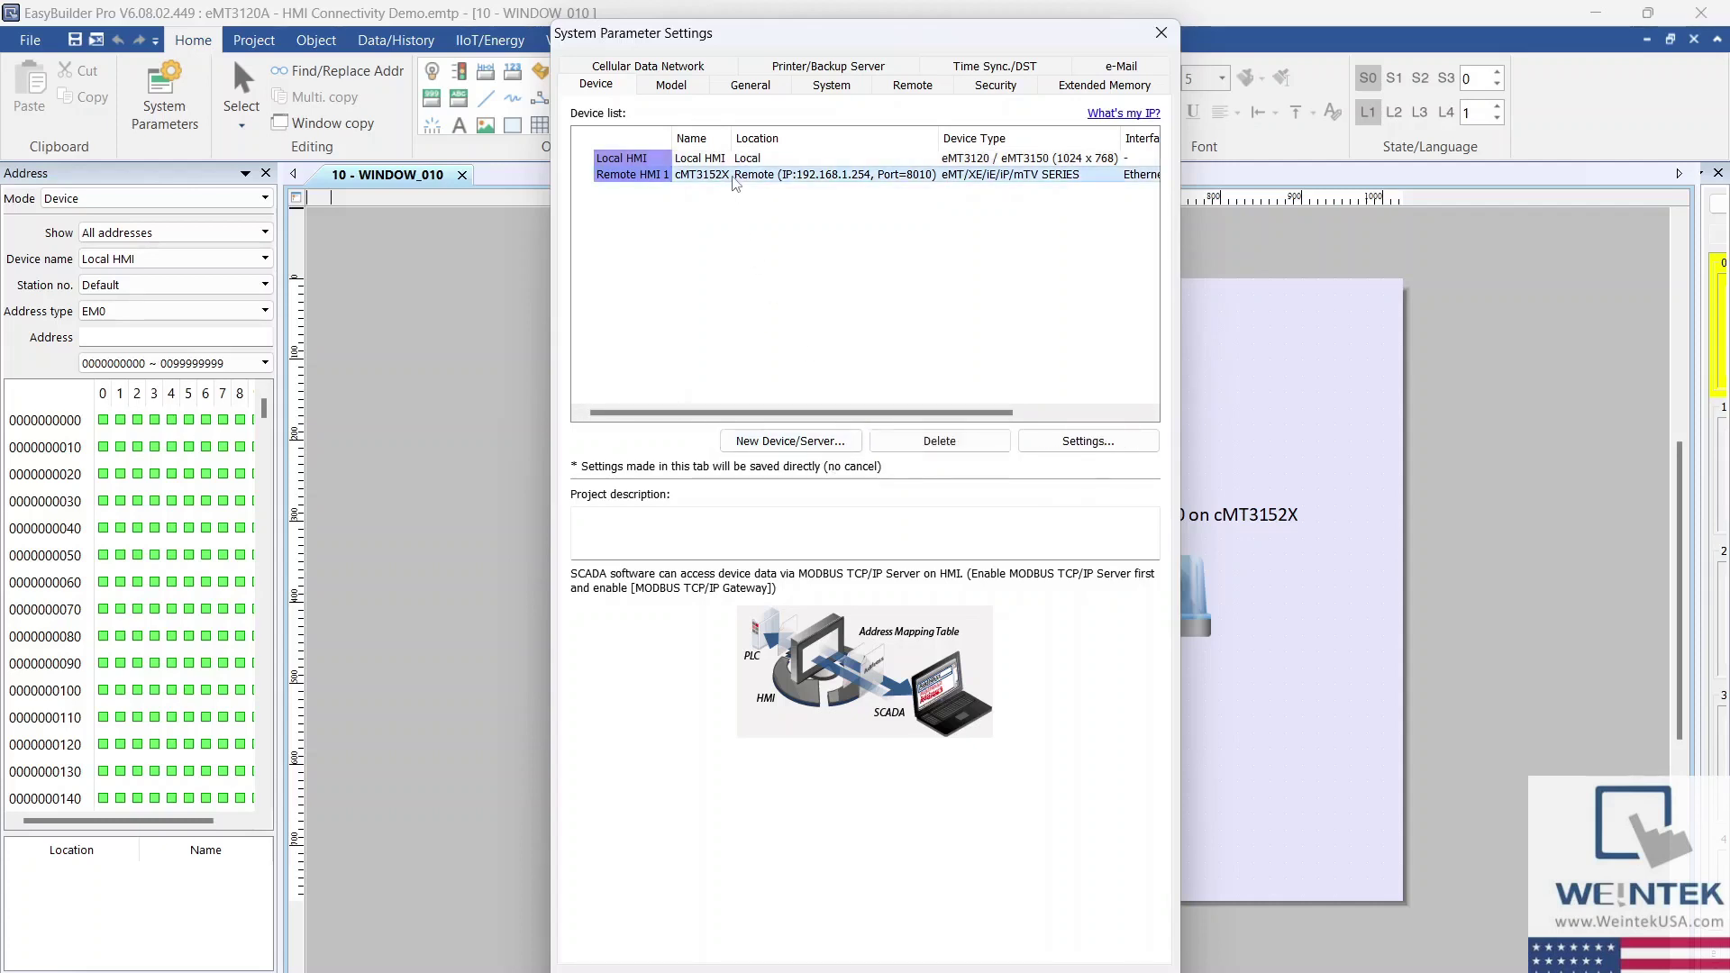
double_click(735, 177)
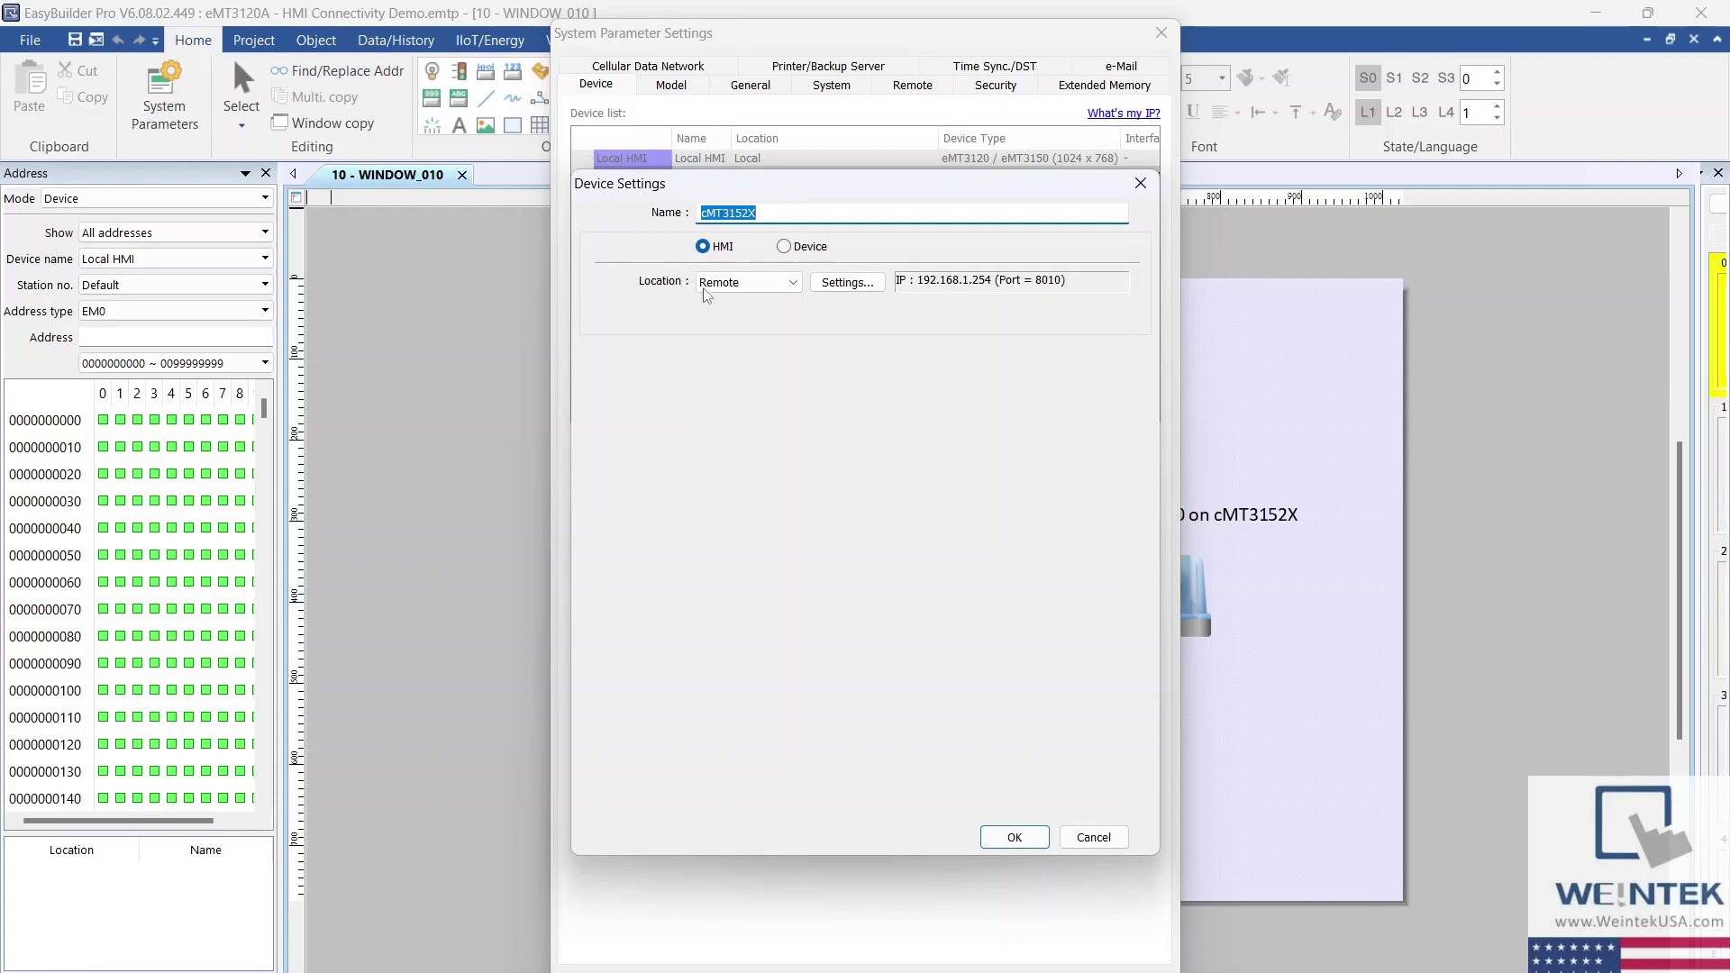
click(842, 282)
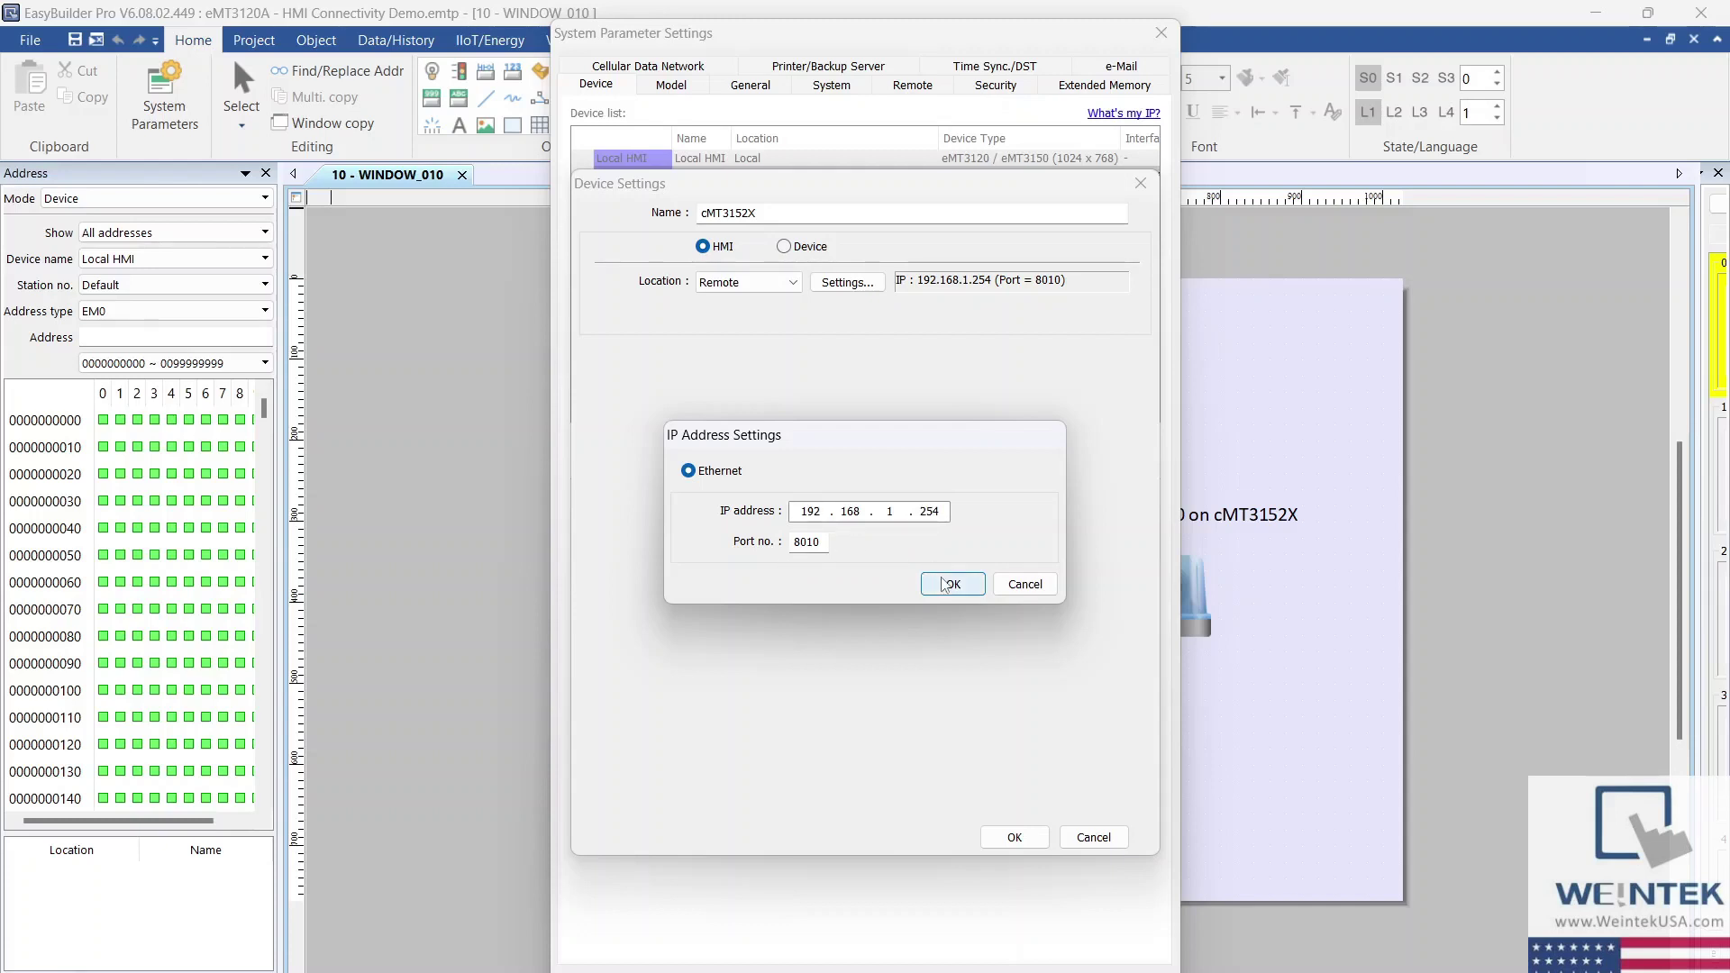
click(945, 584)
click(1011, 840)
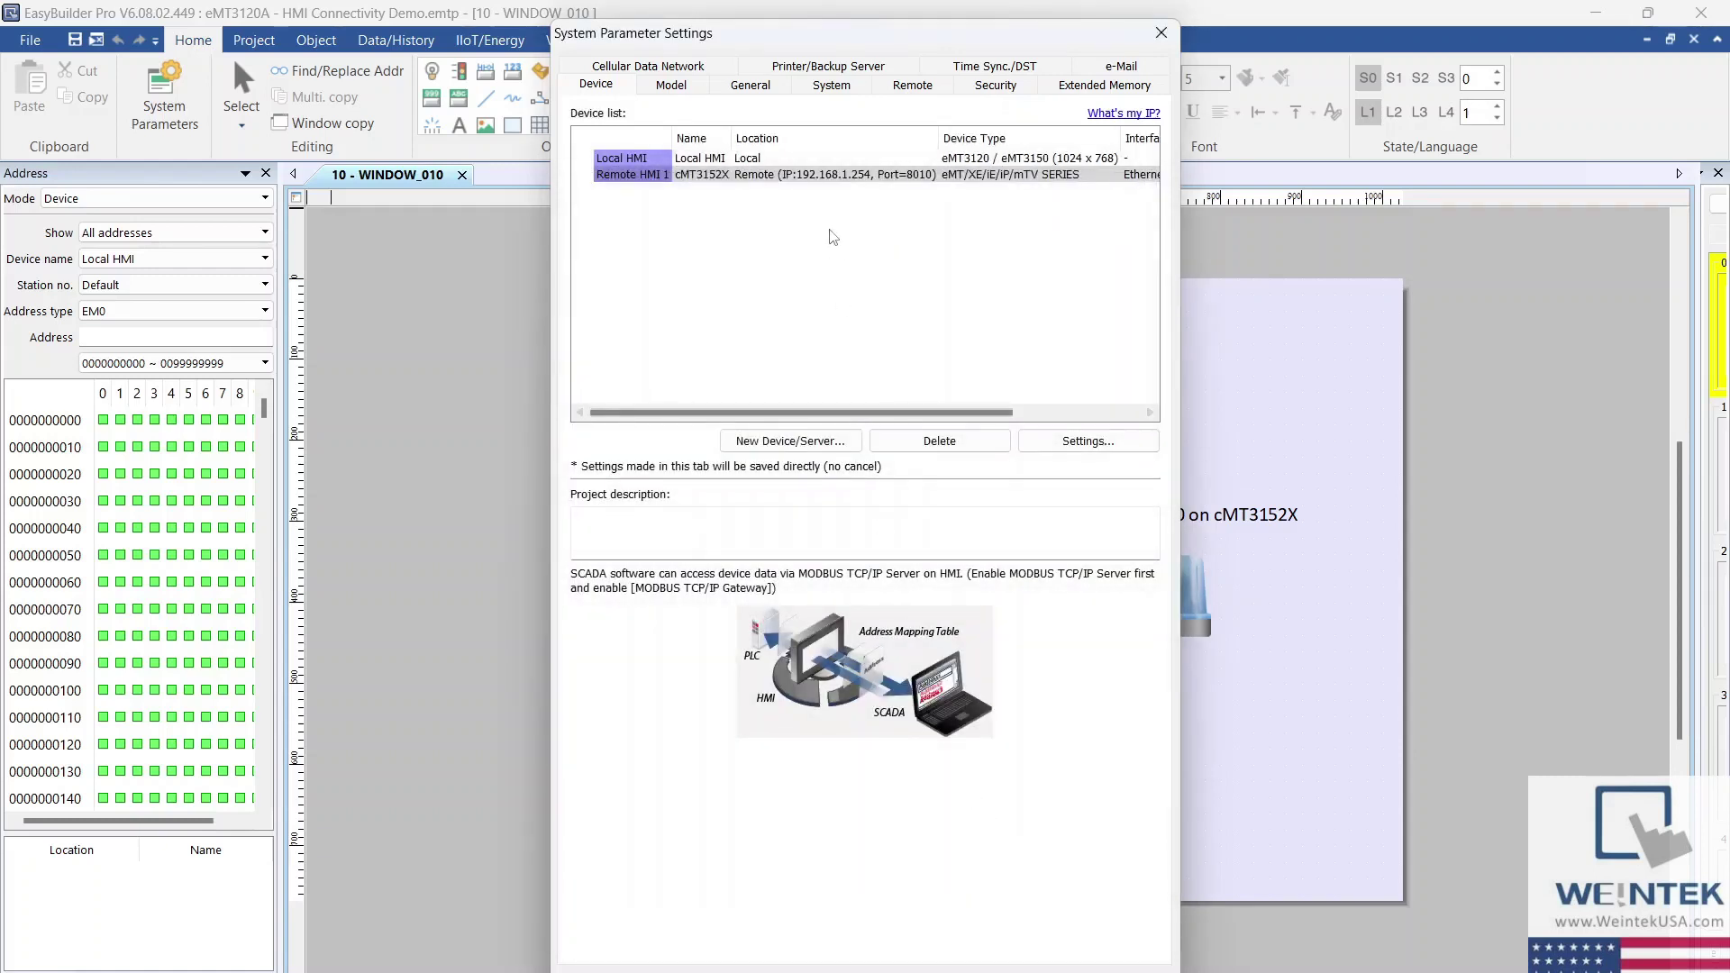
click(682, 92)
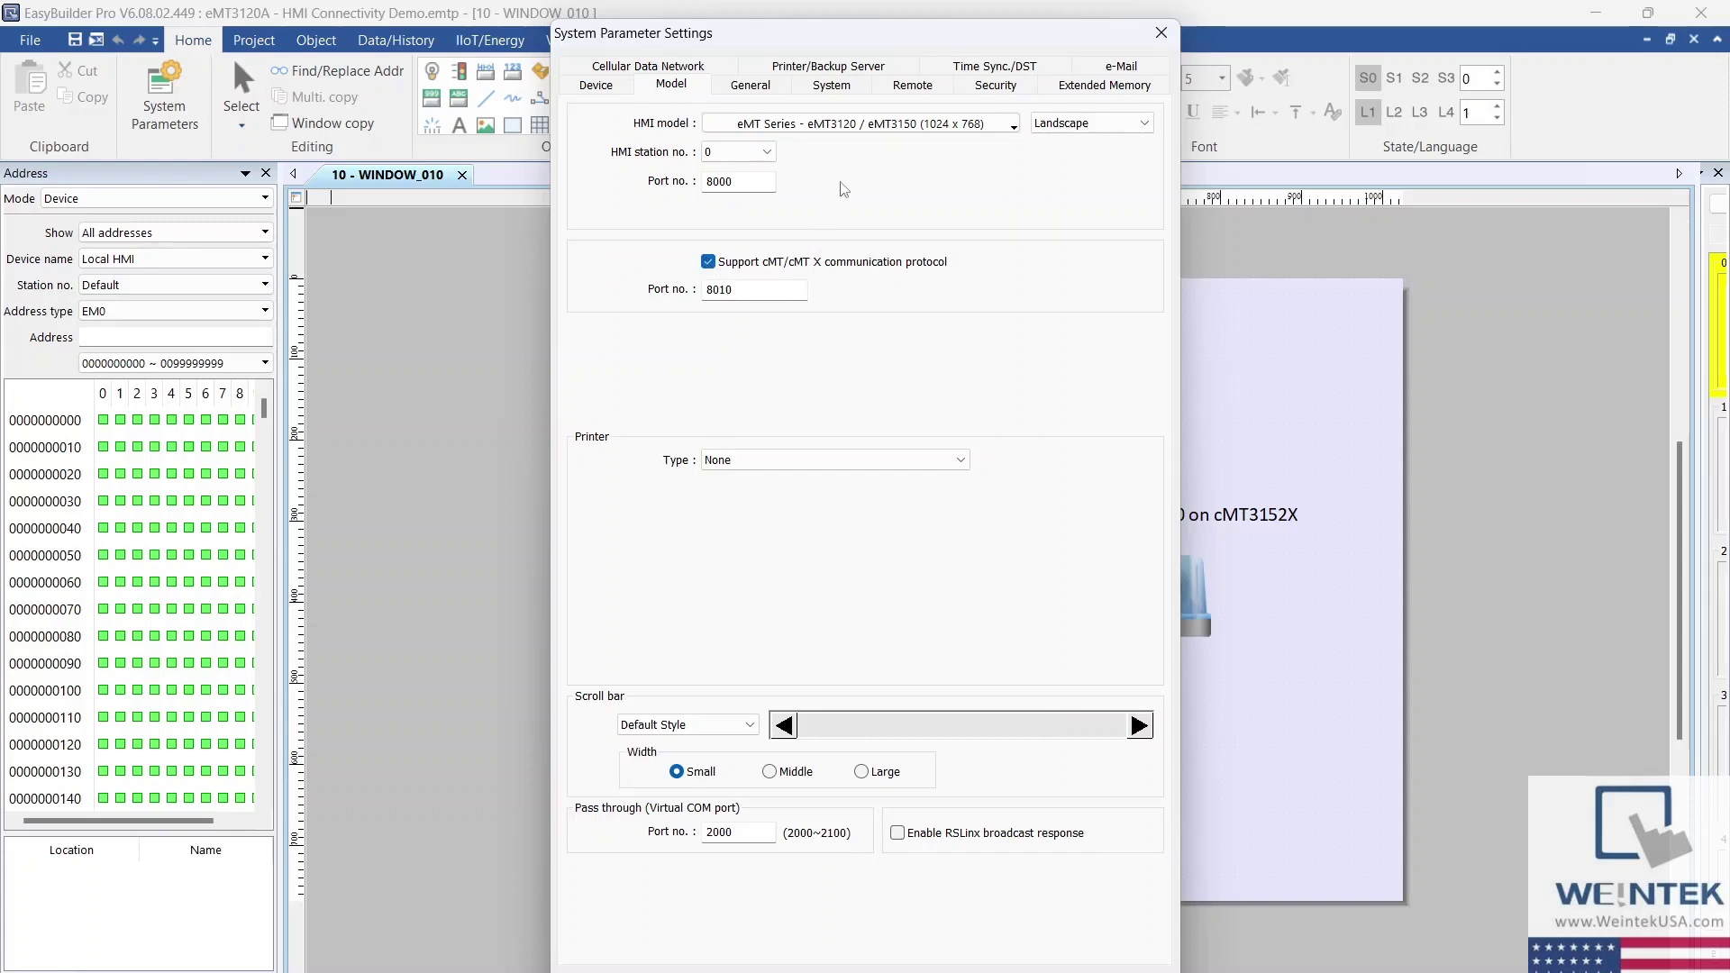
Review the Remote access settings in System Parameter Settings.
click(892, 93)
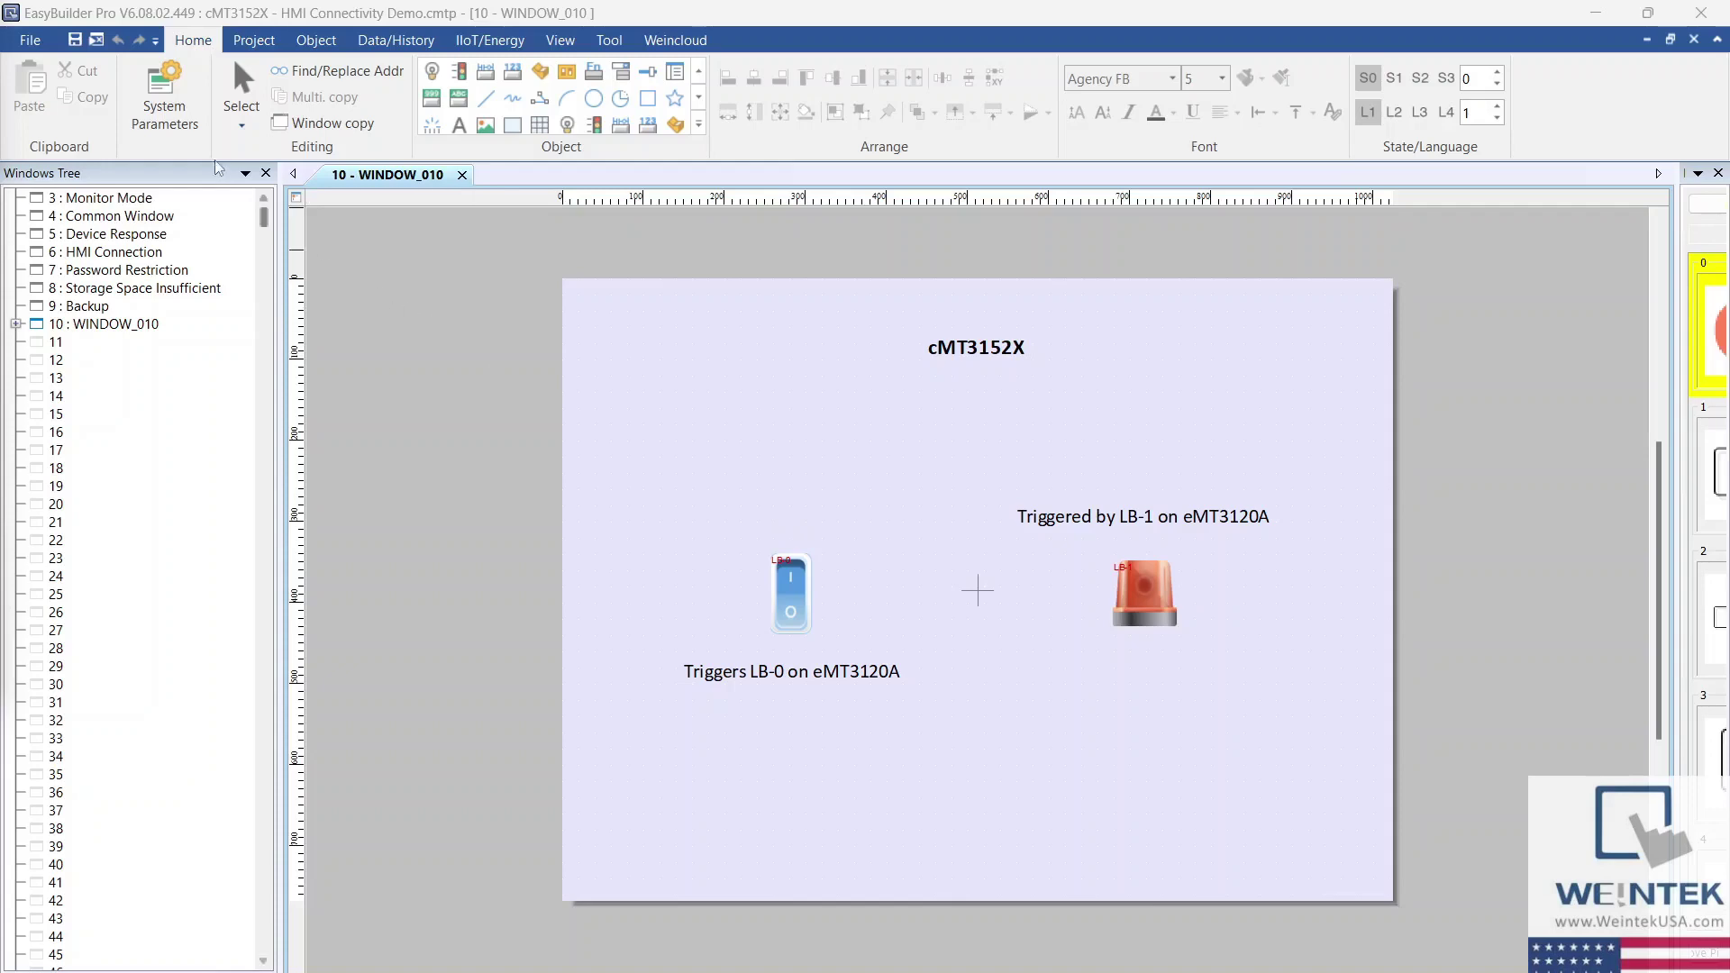
Verify the remote eMT3120A entry at 192.168.1.253 port 8010, then view the Model settings.
click(166, 107)
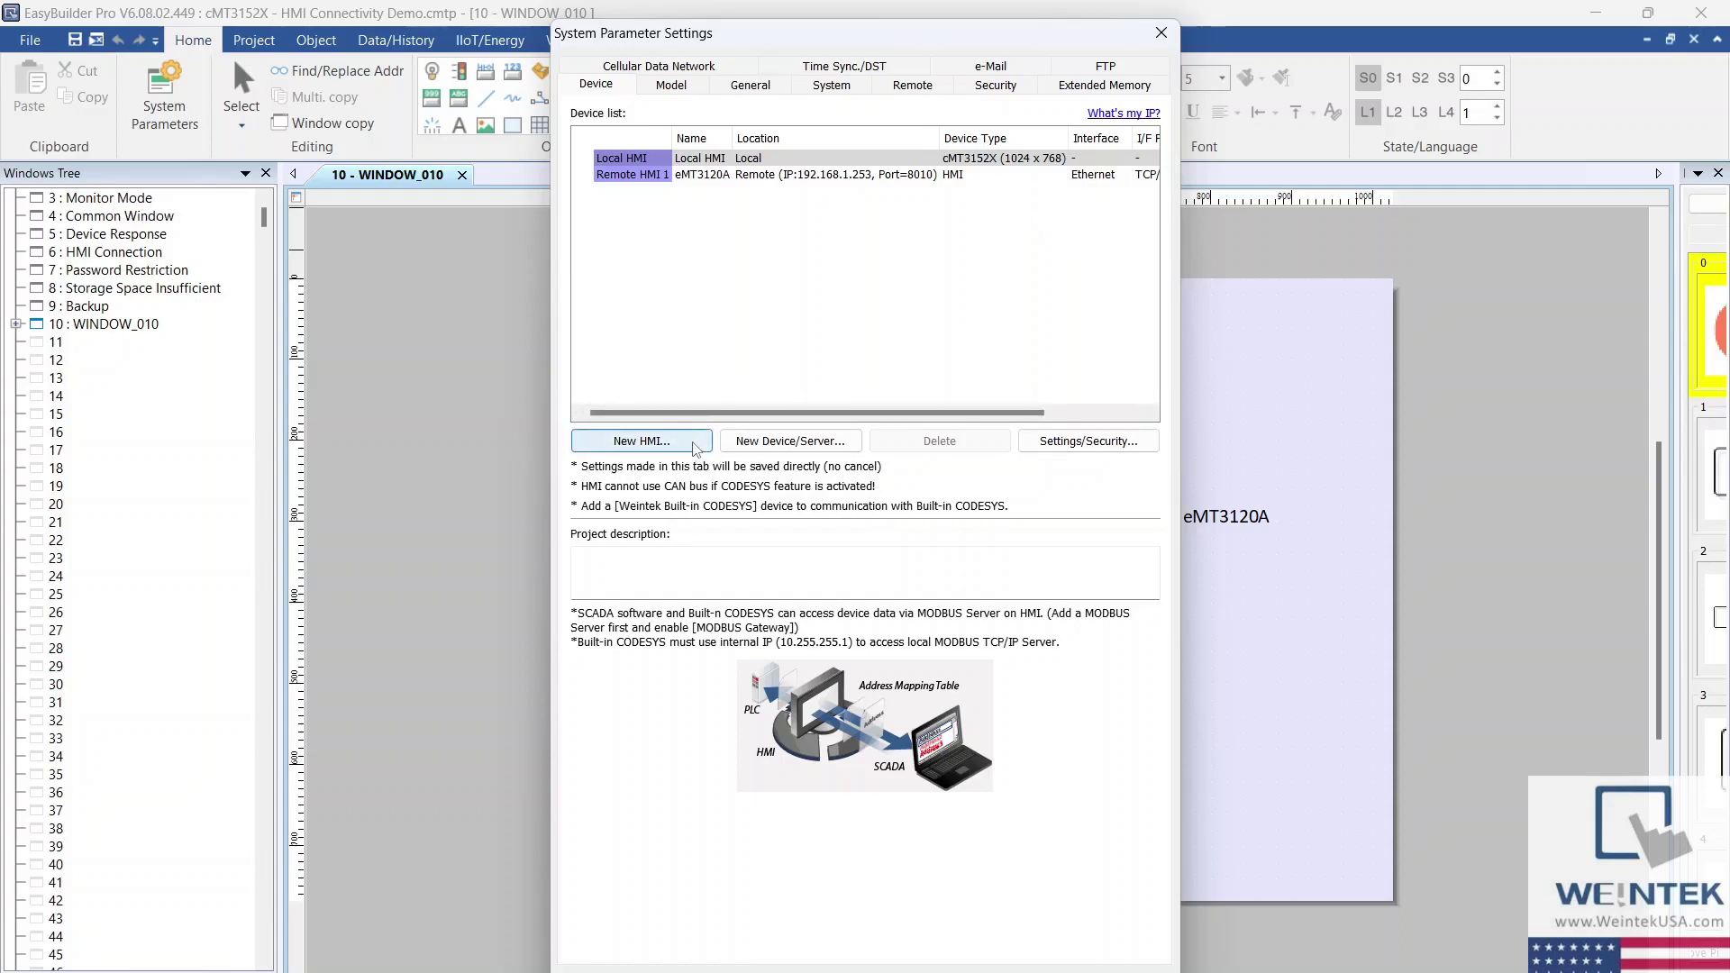
click(710, 178)
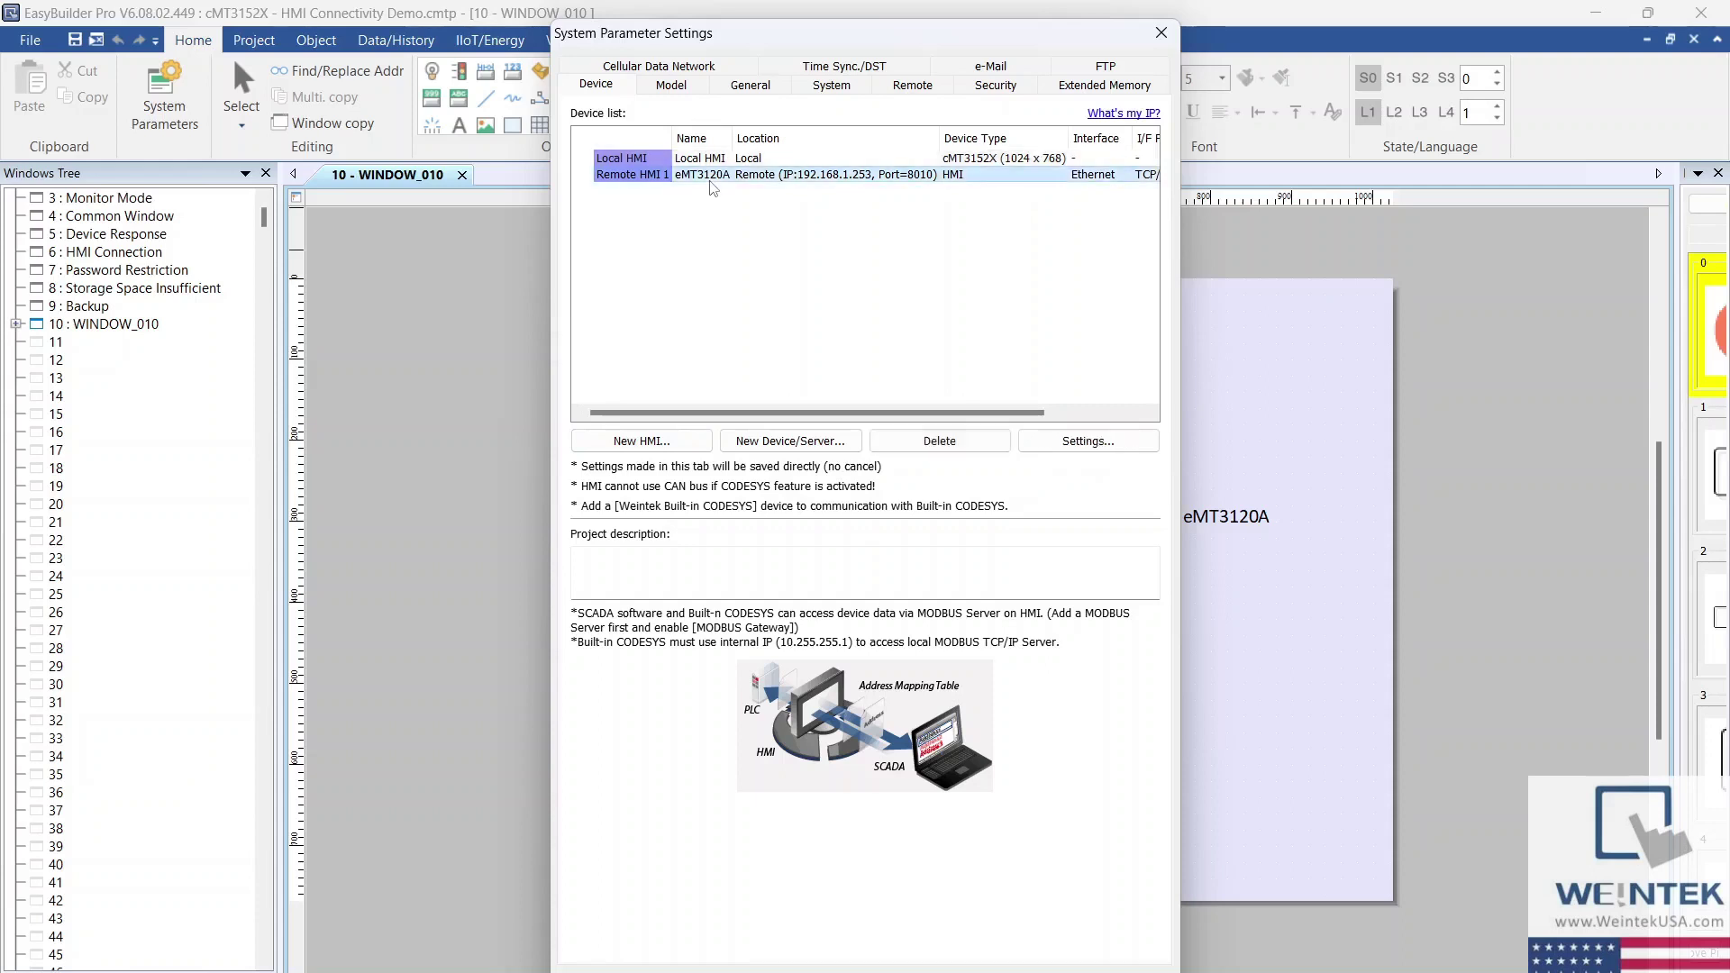
double_click(710, 178)
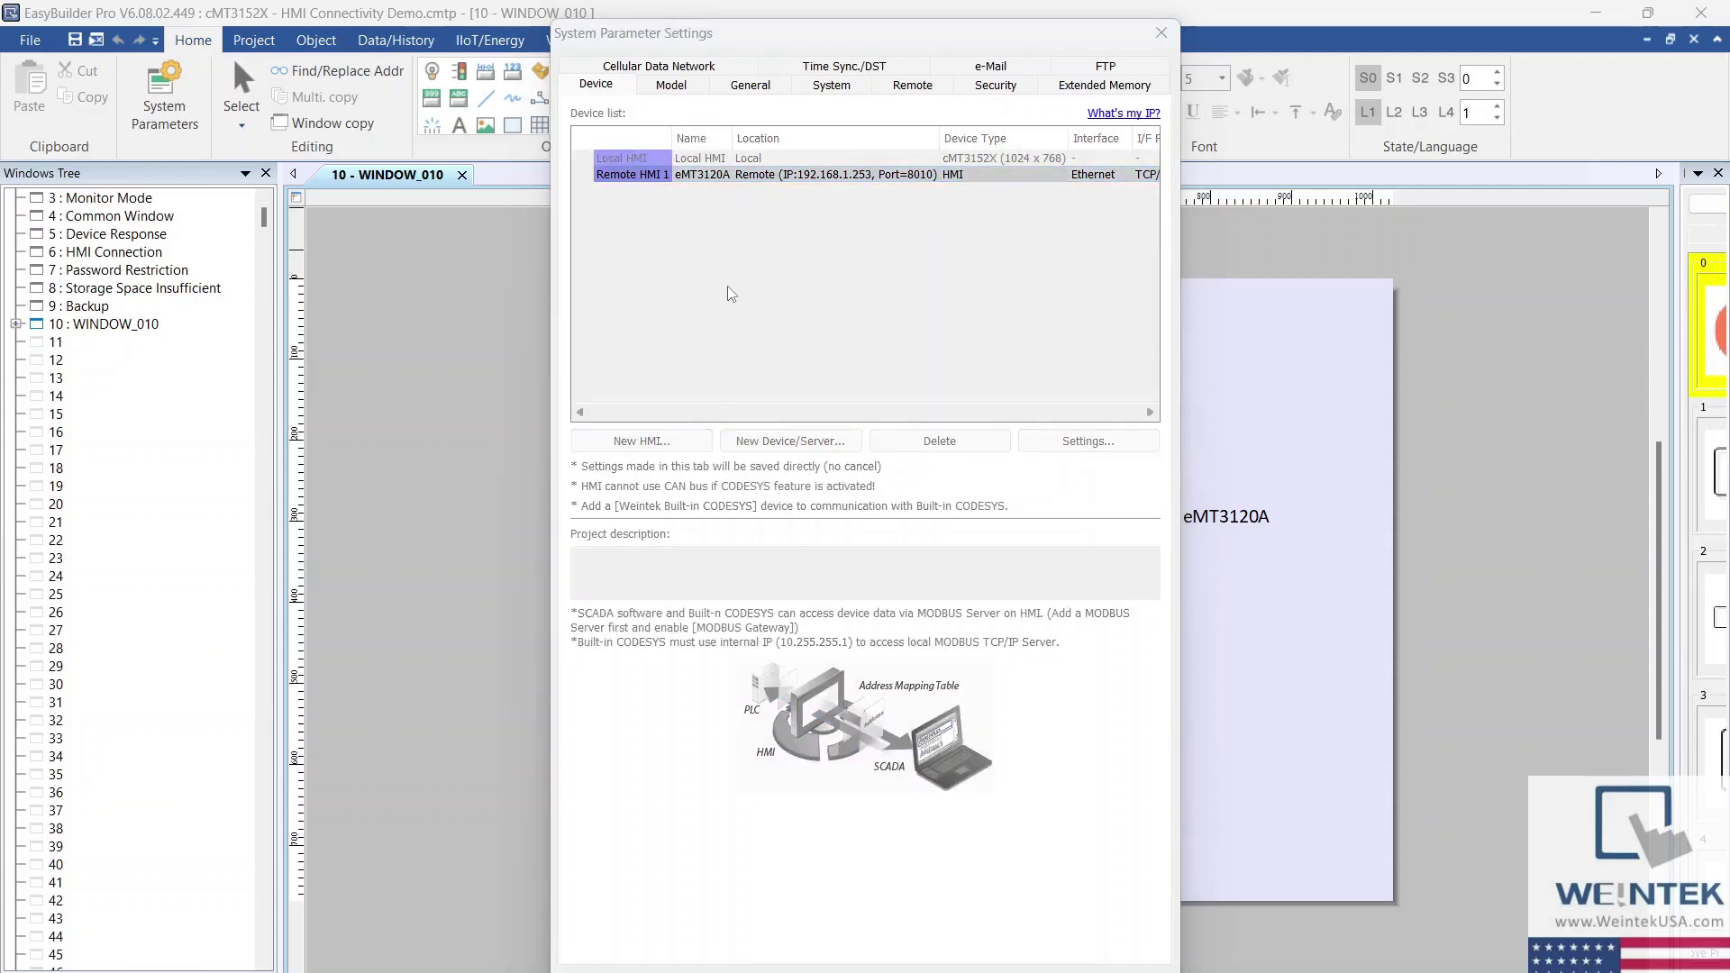
click(826, 287)
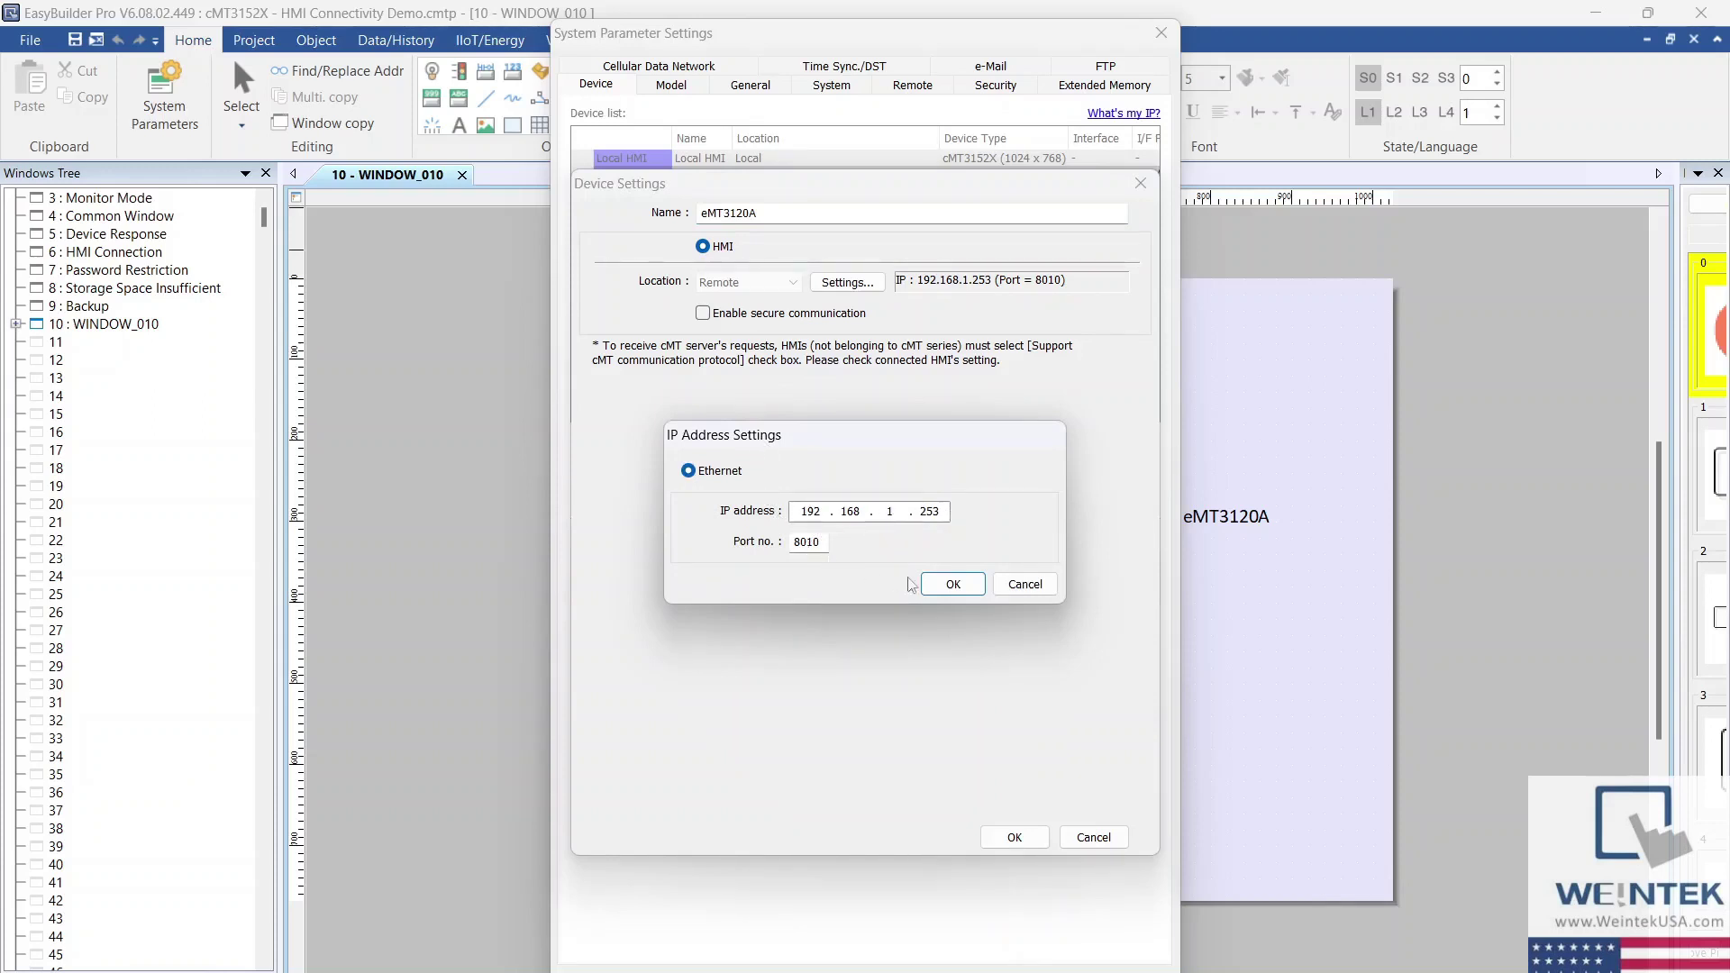
click(948, 584)
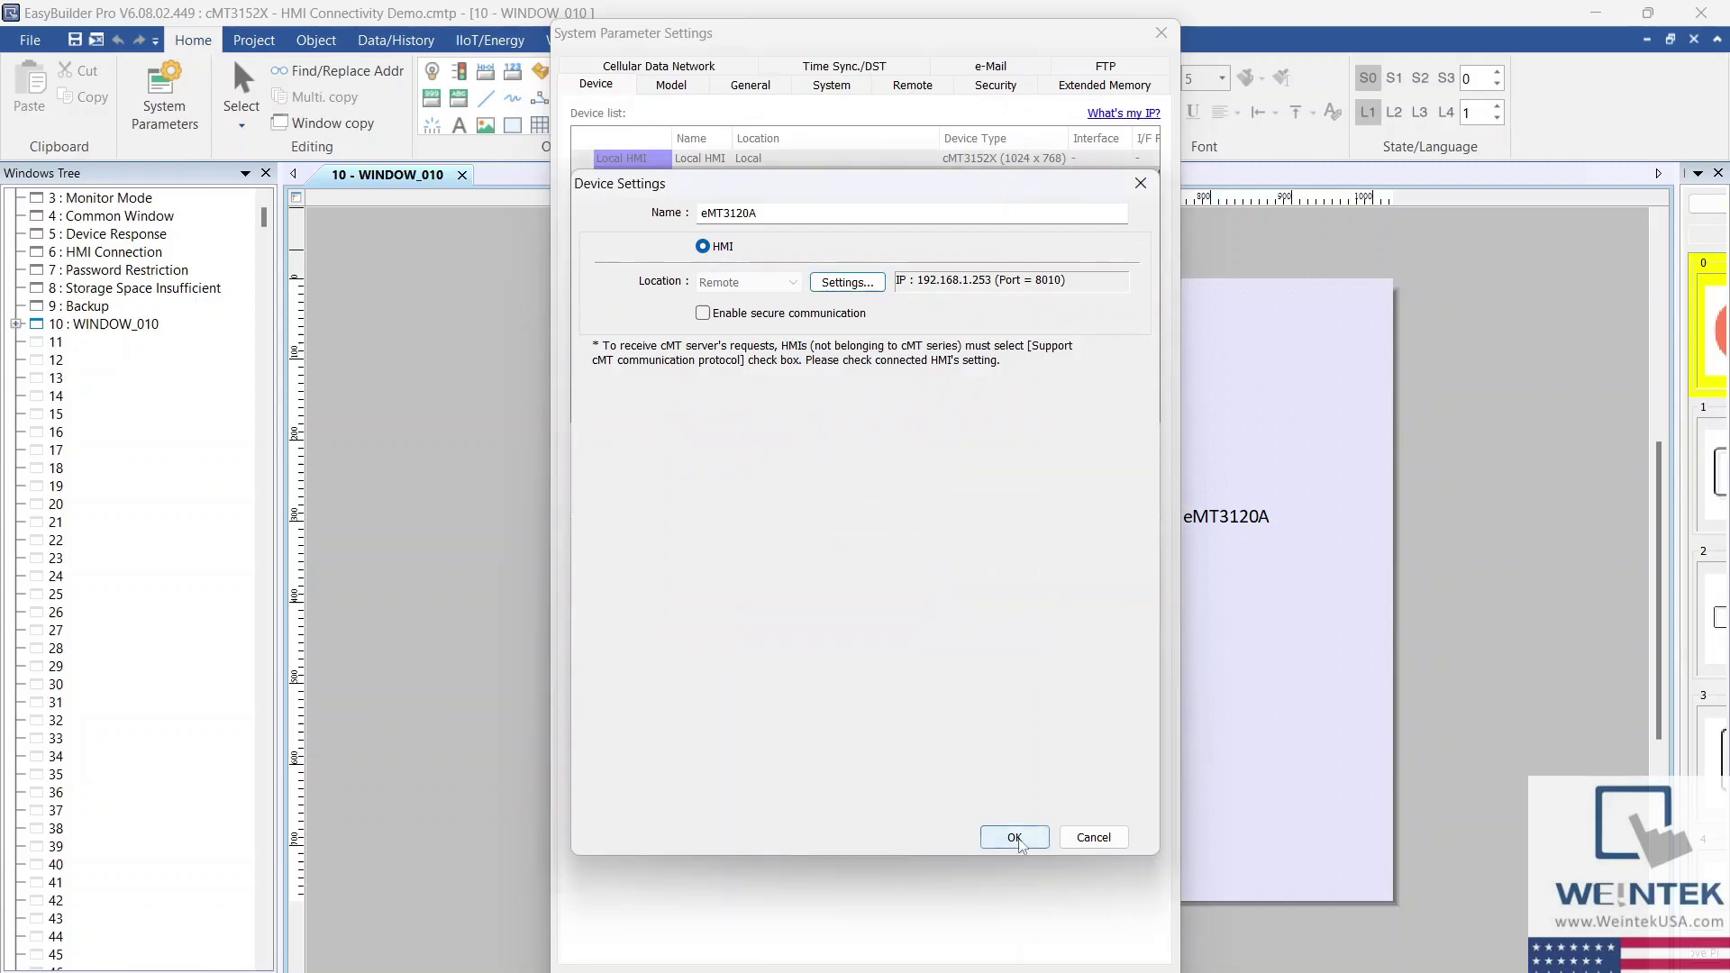
key(Return)
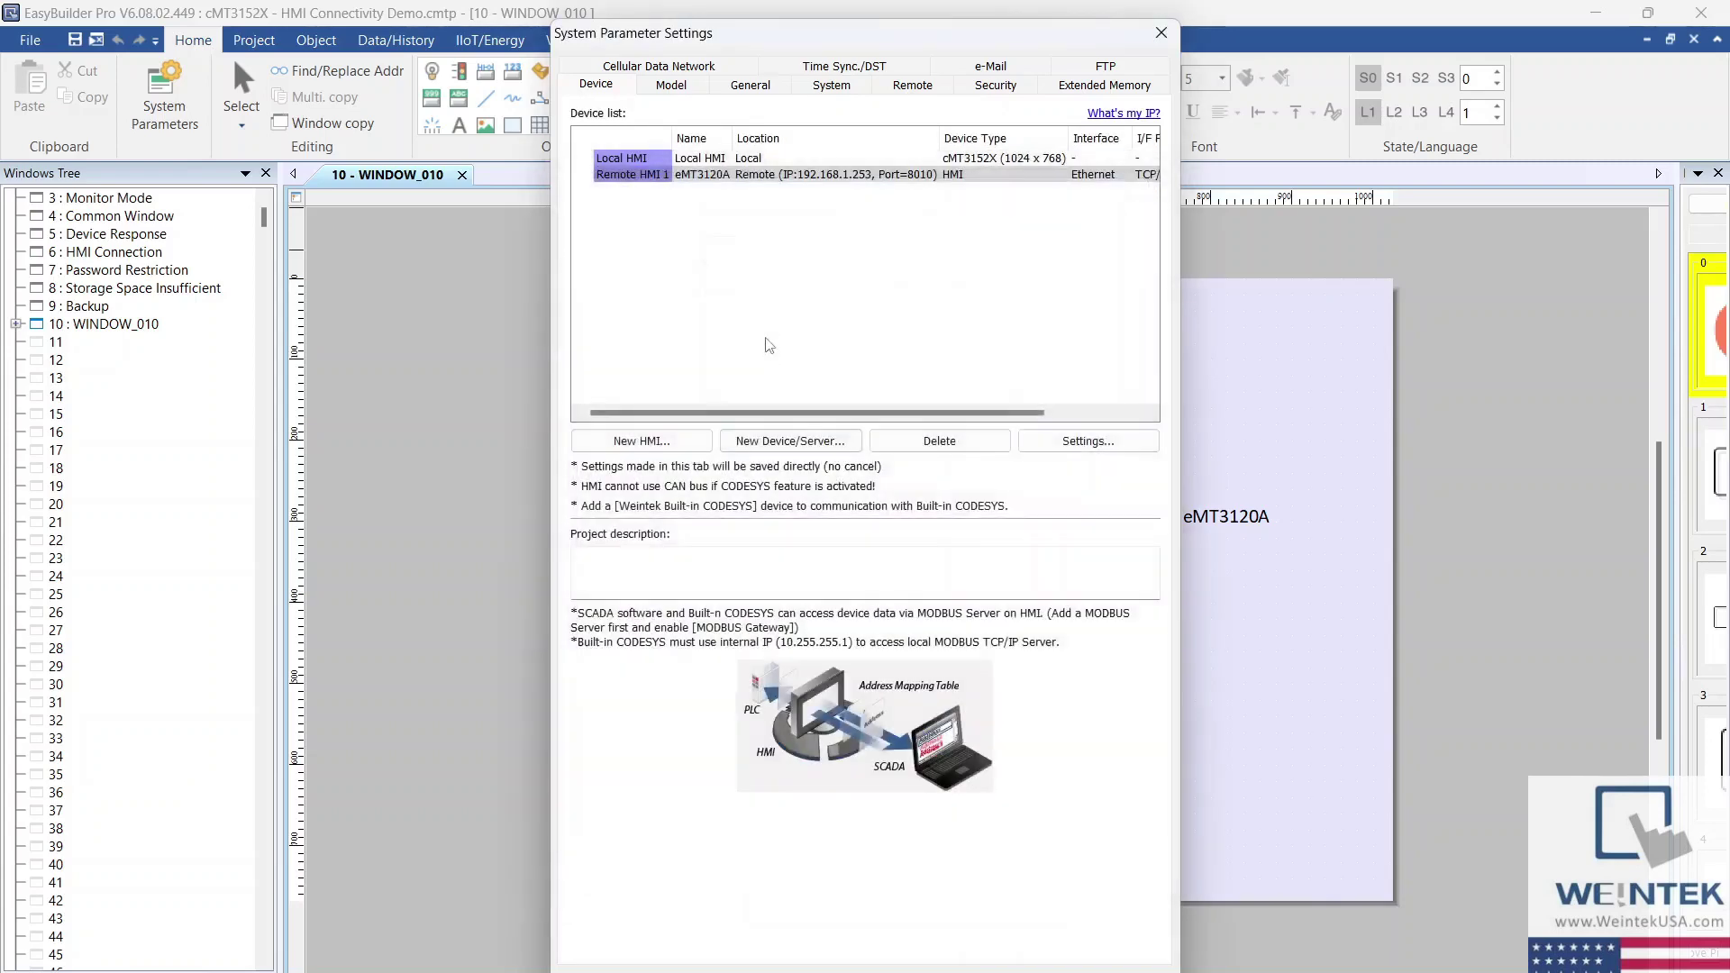
click(672, 85)
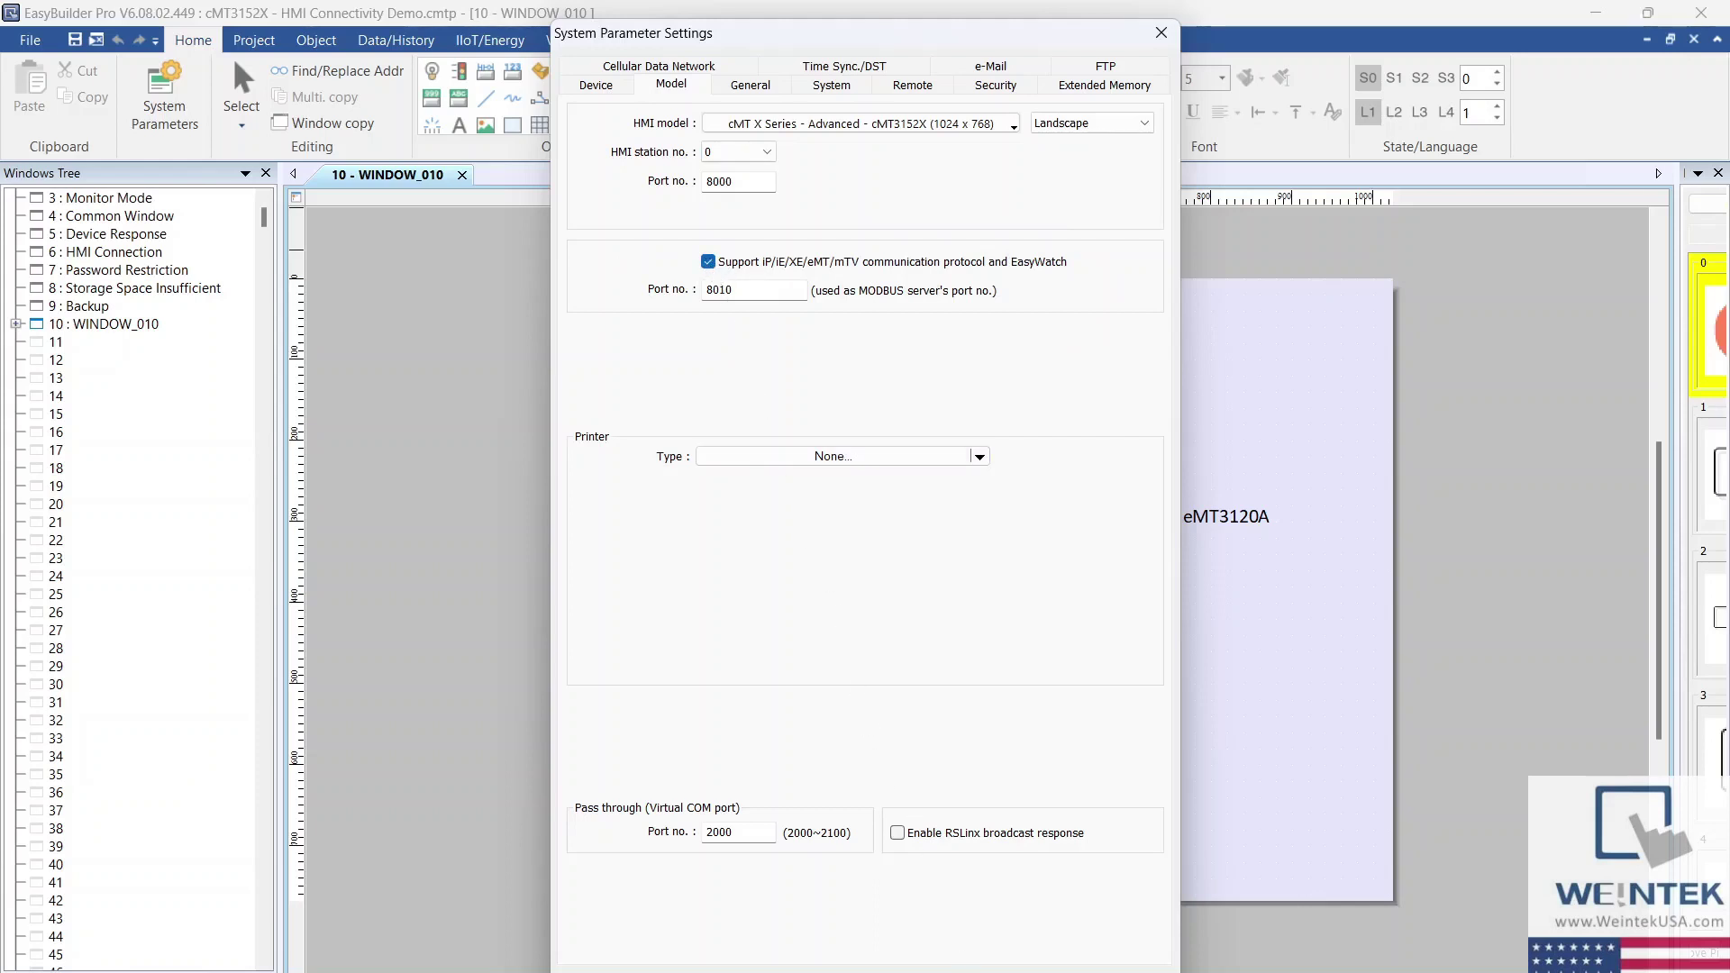
Close the System Parameter Settings dialog.
click(944, 970)
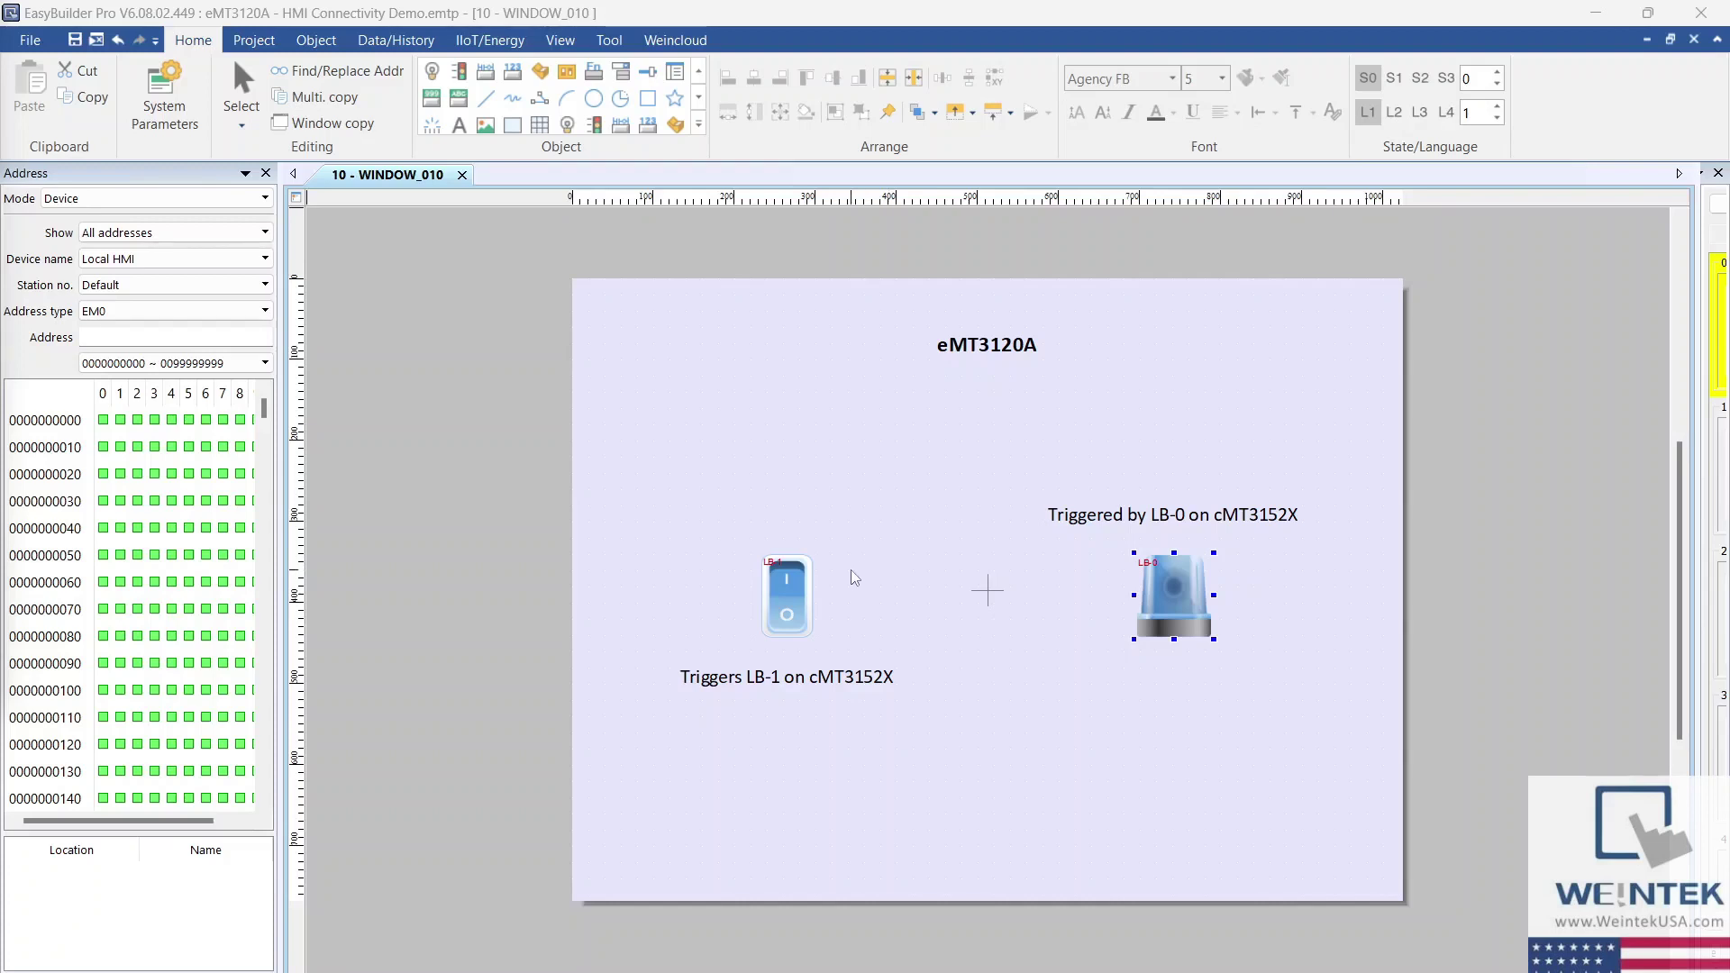
Review the eMT3120A toggle switch (LB 1 on cMT3152X) and blue lamp (local LB 0) addresses.
click(799, 597)
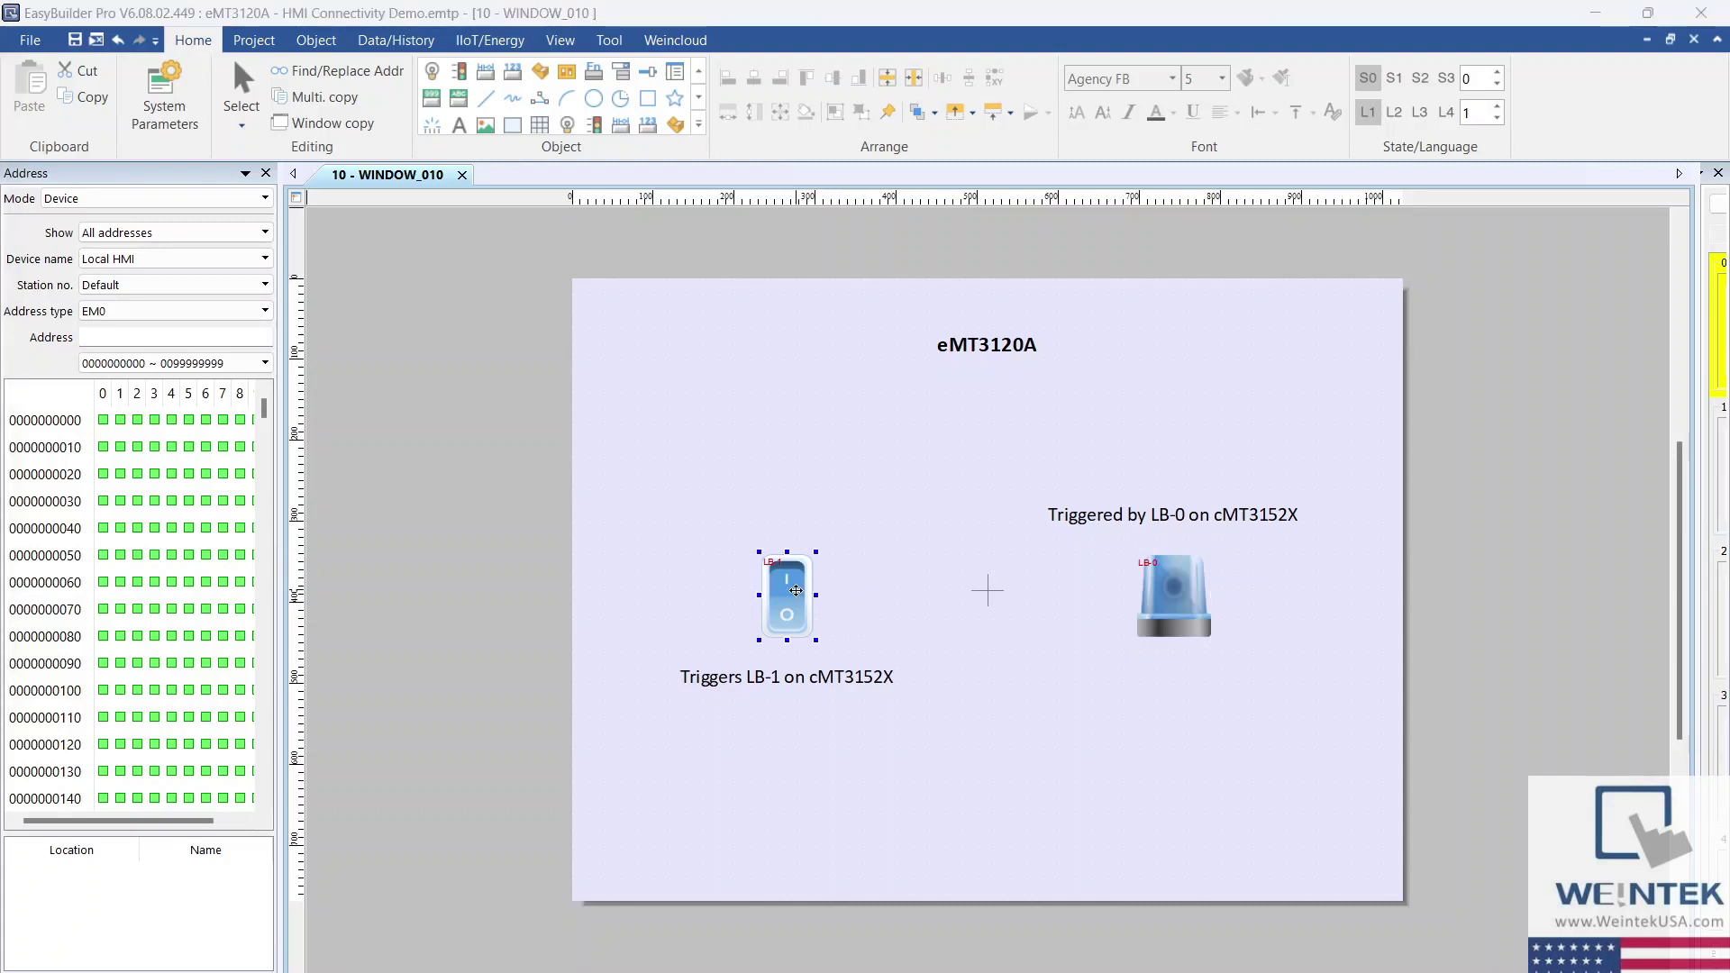
double_click(798, 597)
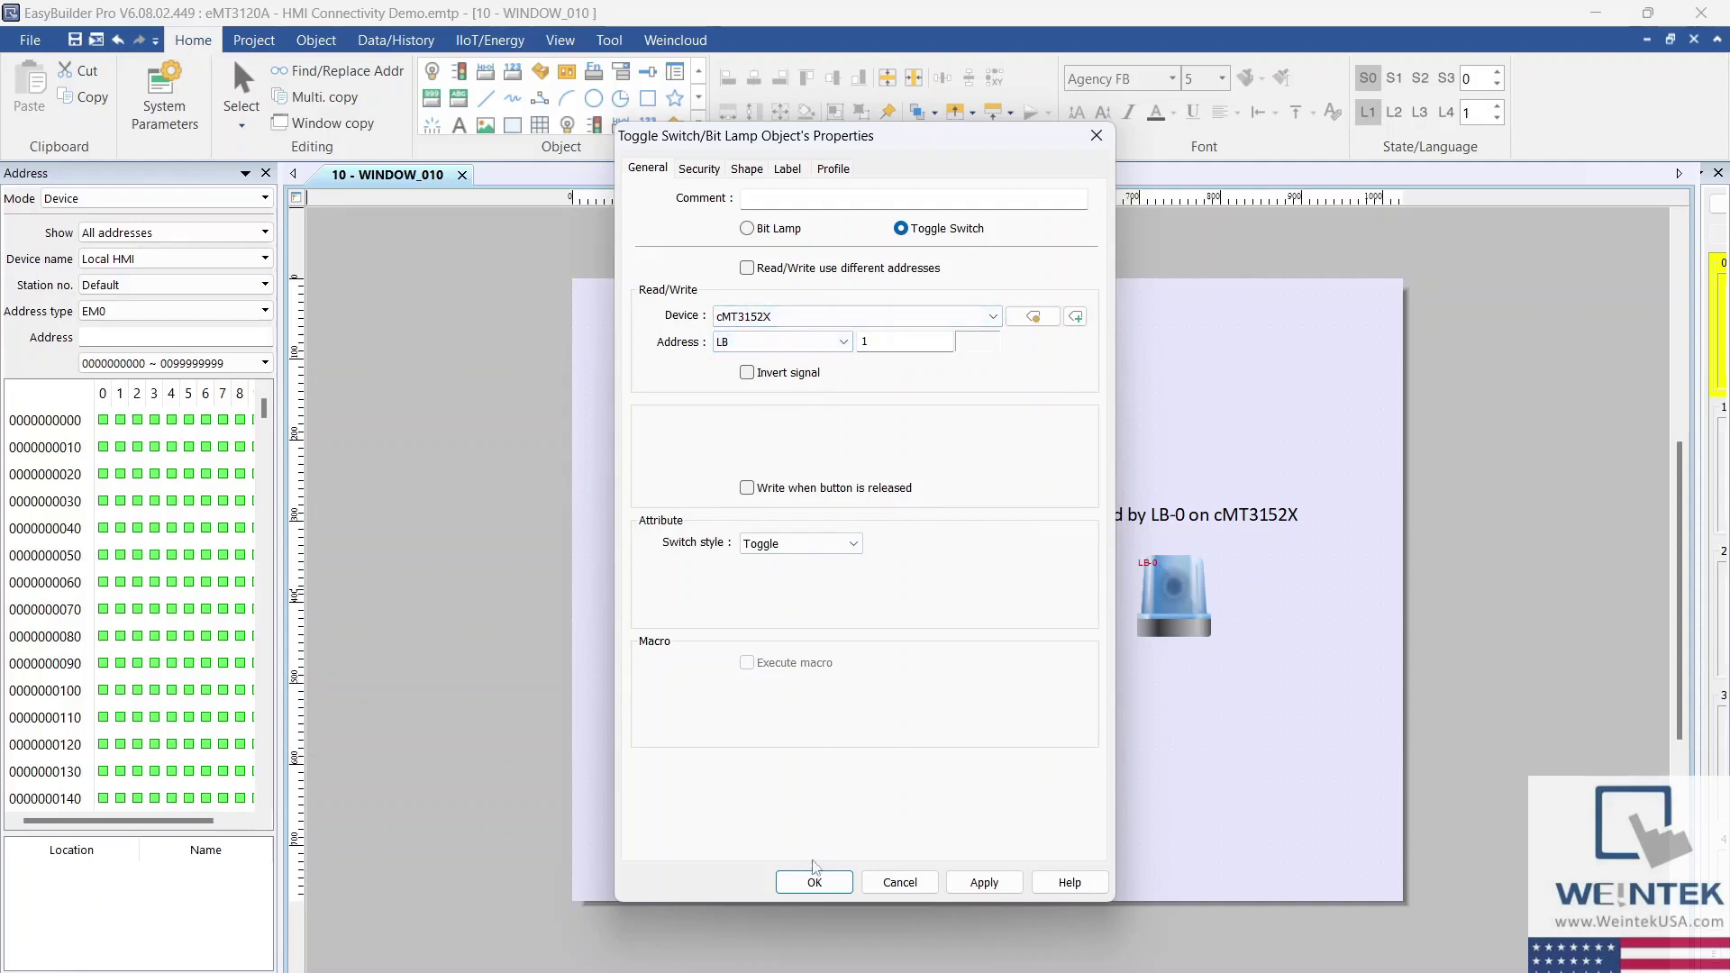
click(814, 882)
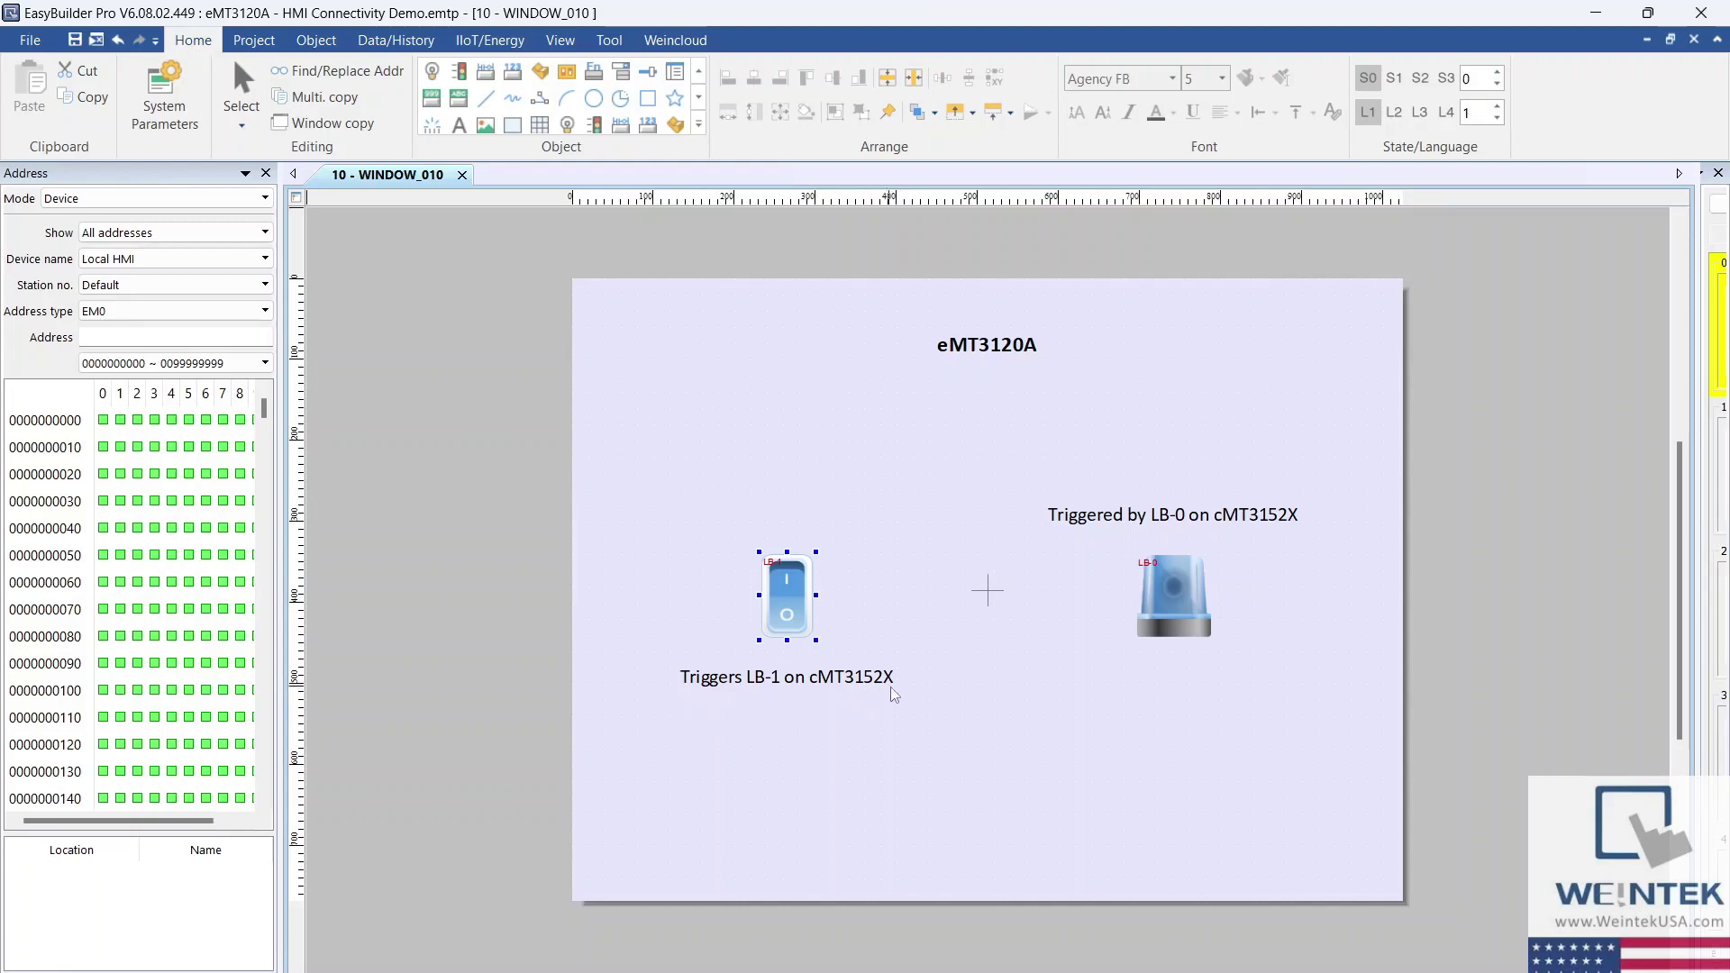
click(1184, 592)
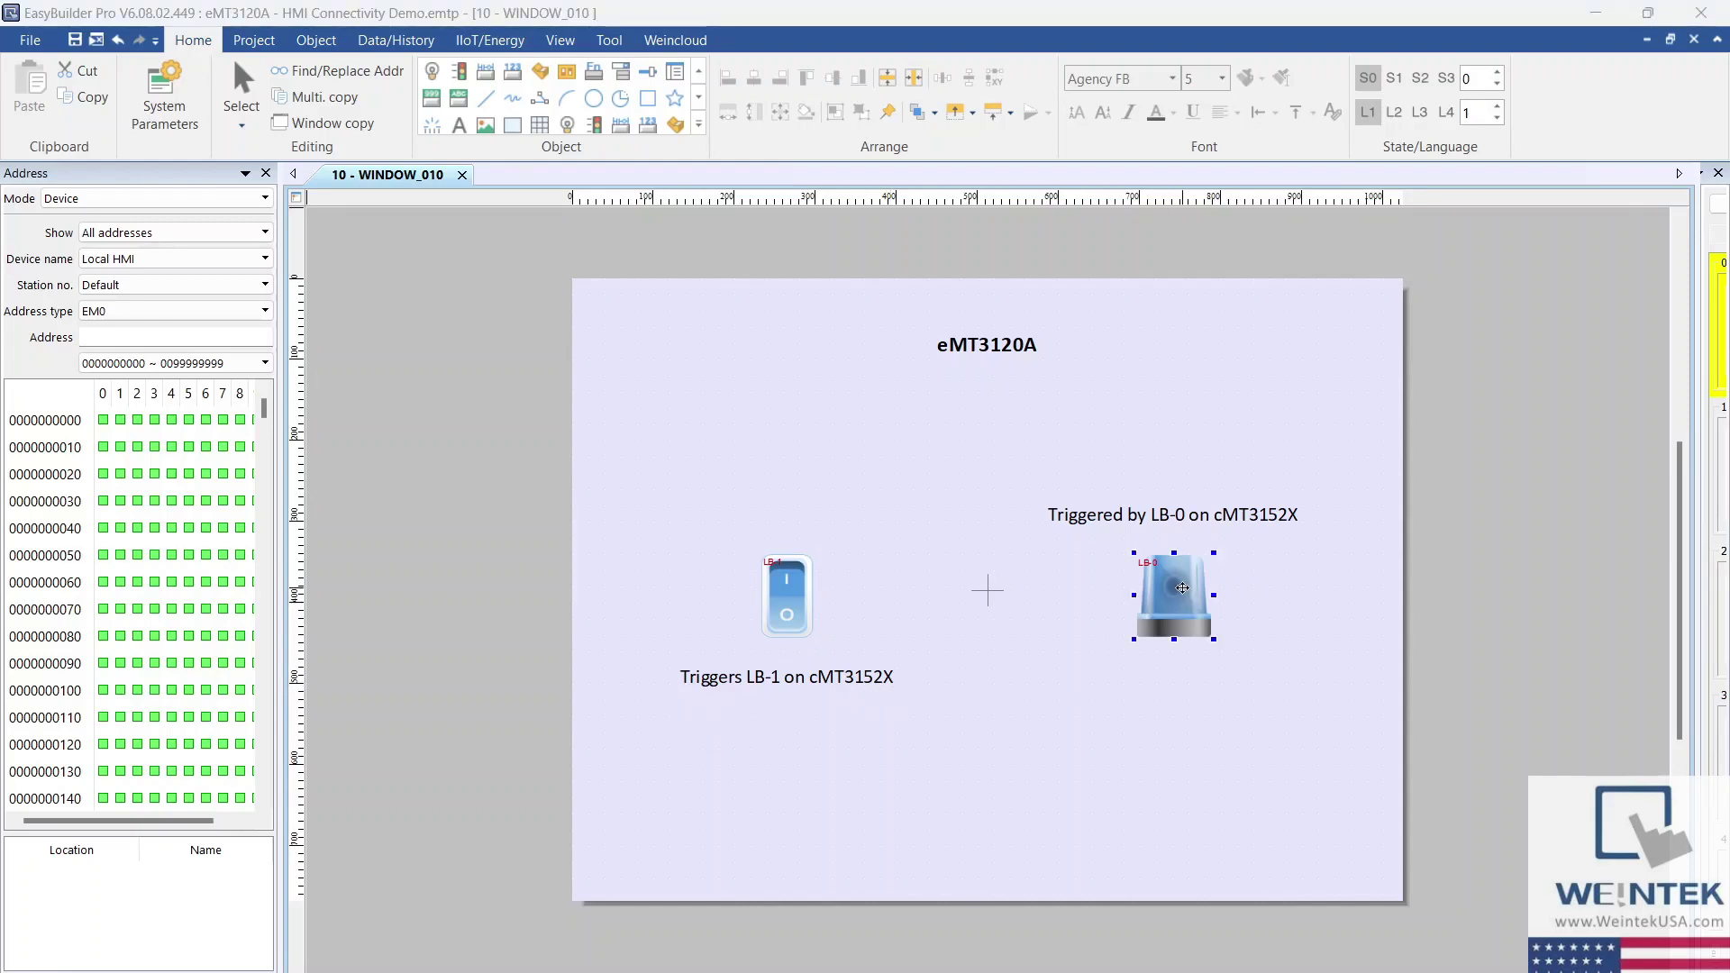
double_click(1185, 591)
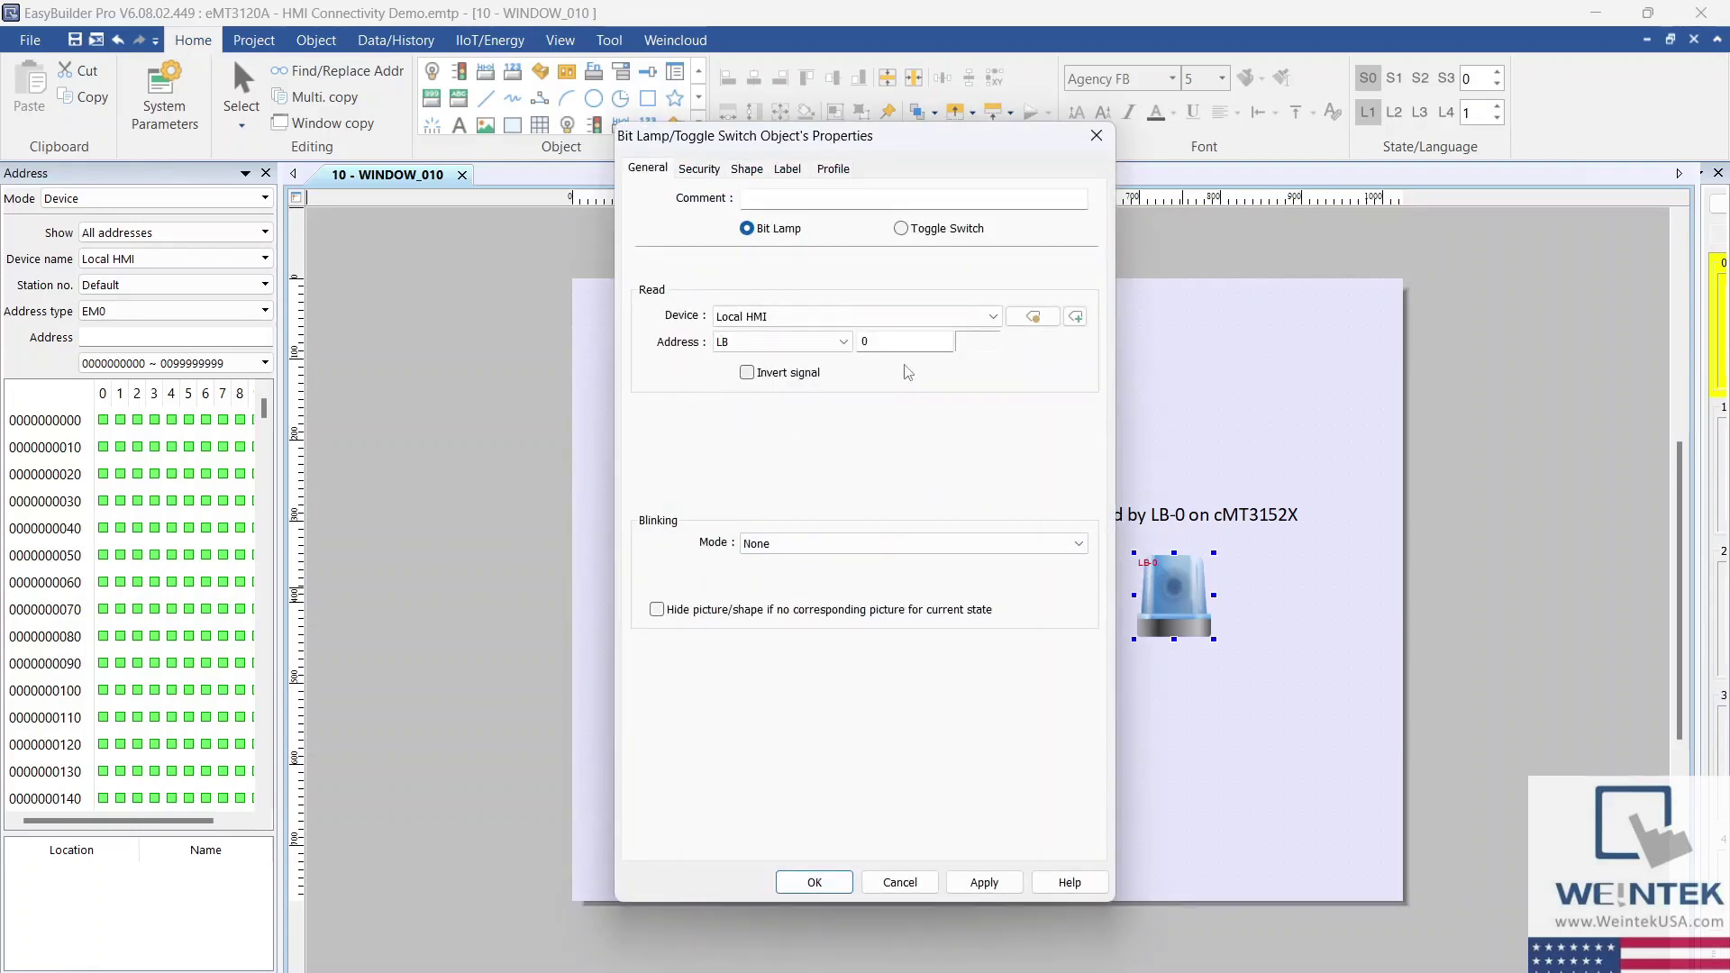
click(830, 884)
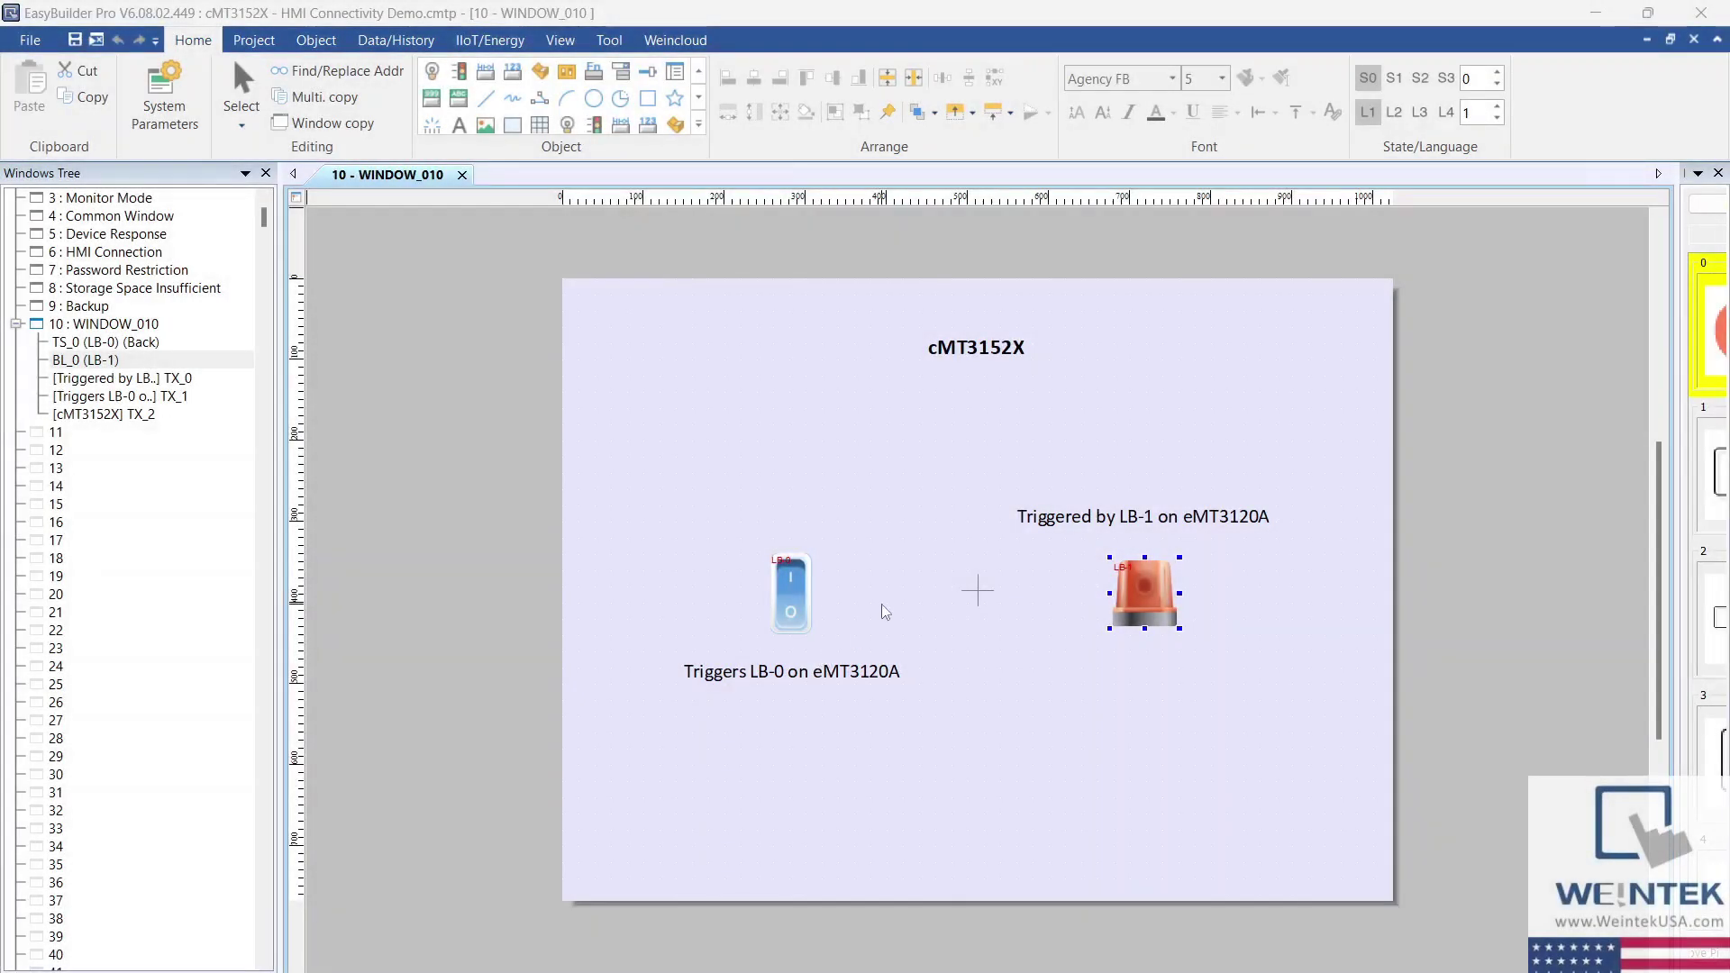
Verify the cMT3152X switch writes LB 0 on eMT3120A and red lamp reads local LB 1.
click(802, 596)
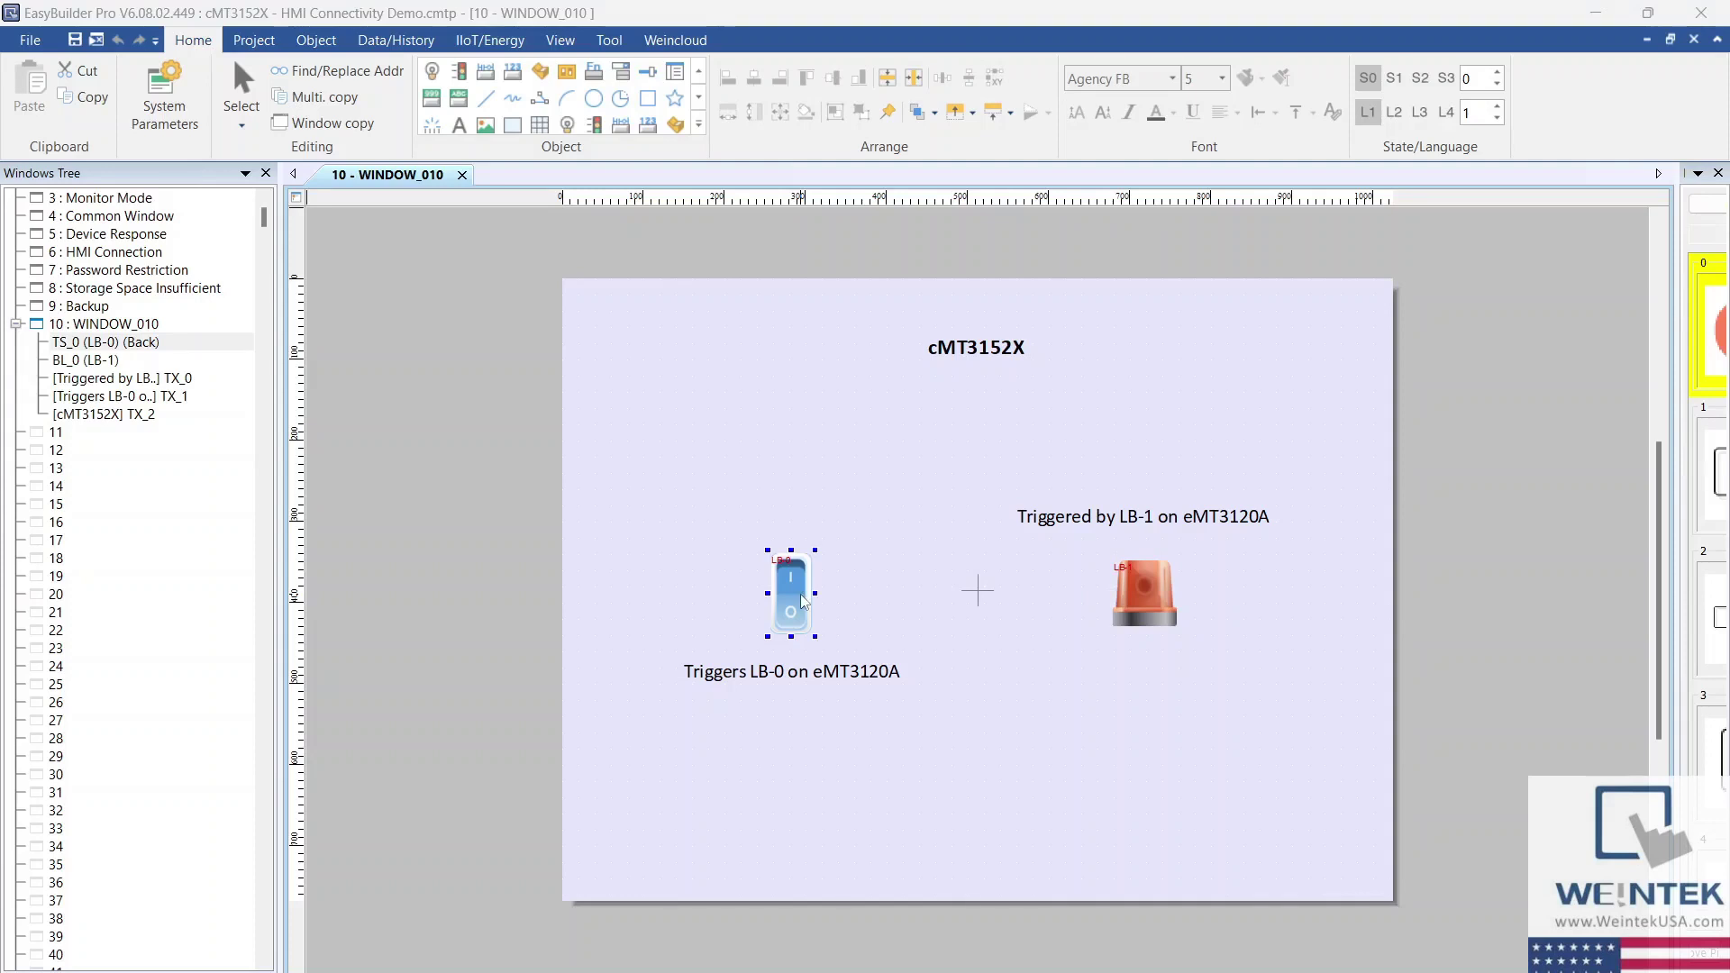
double_click(804, 601)
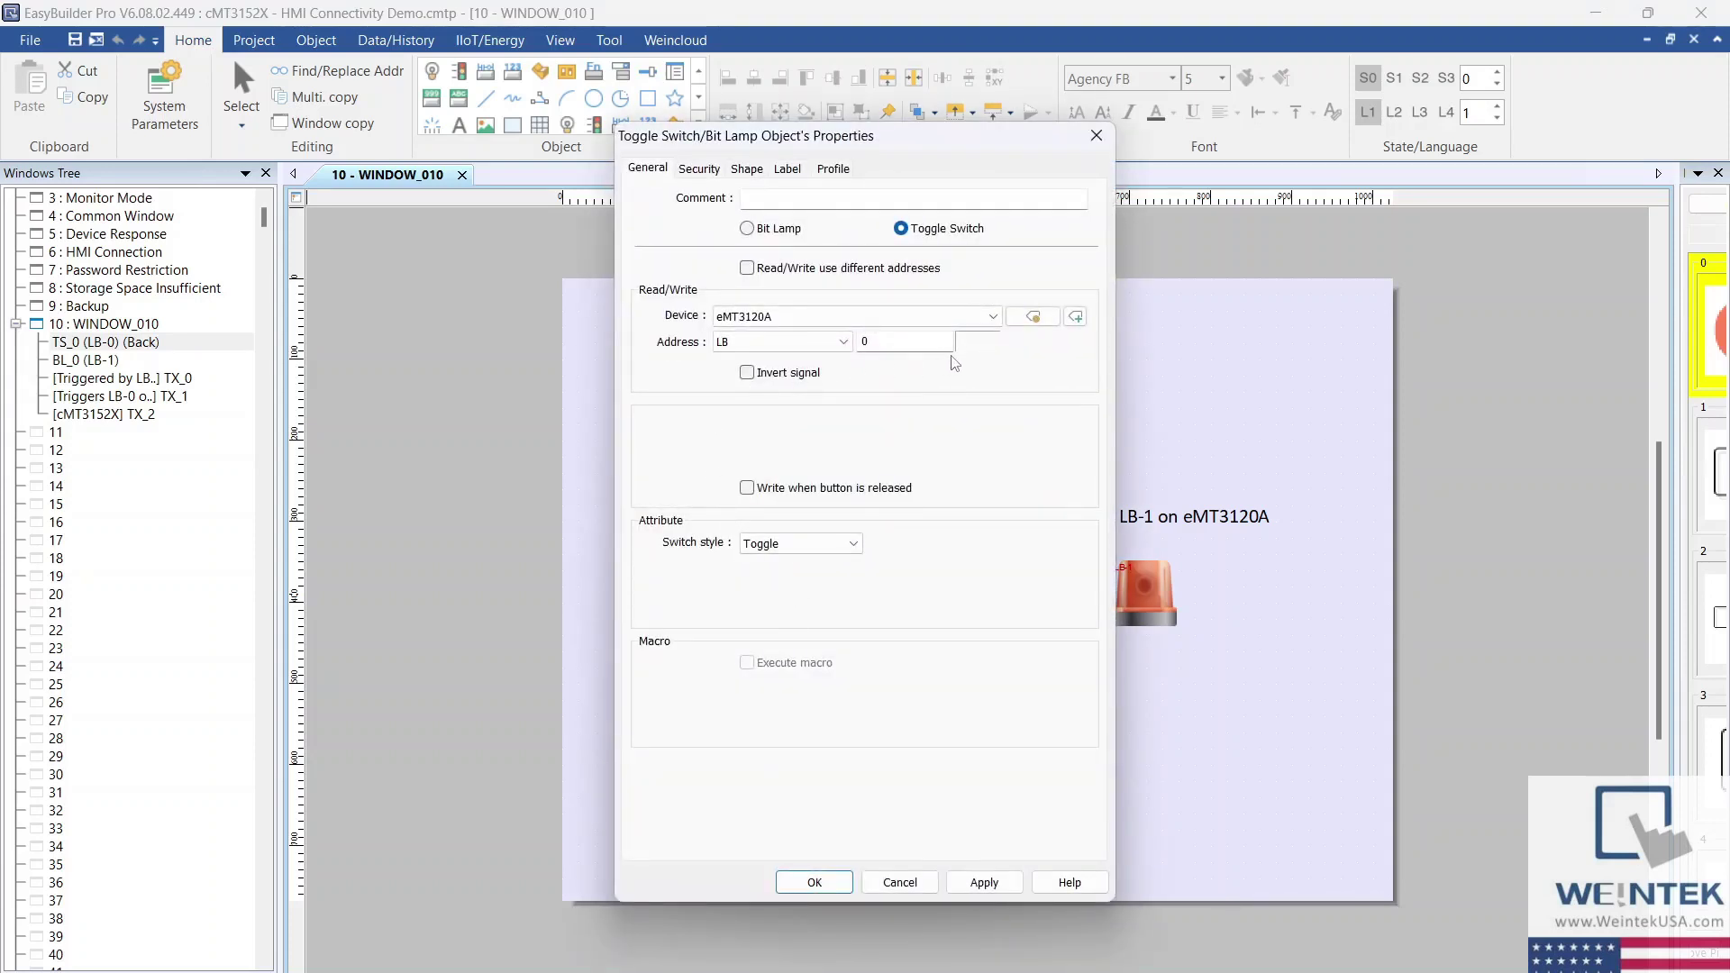
click(799, 885)
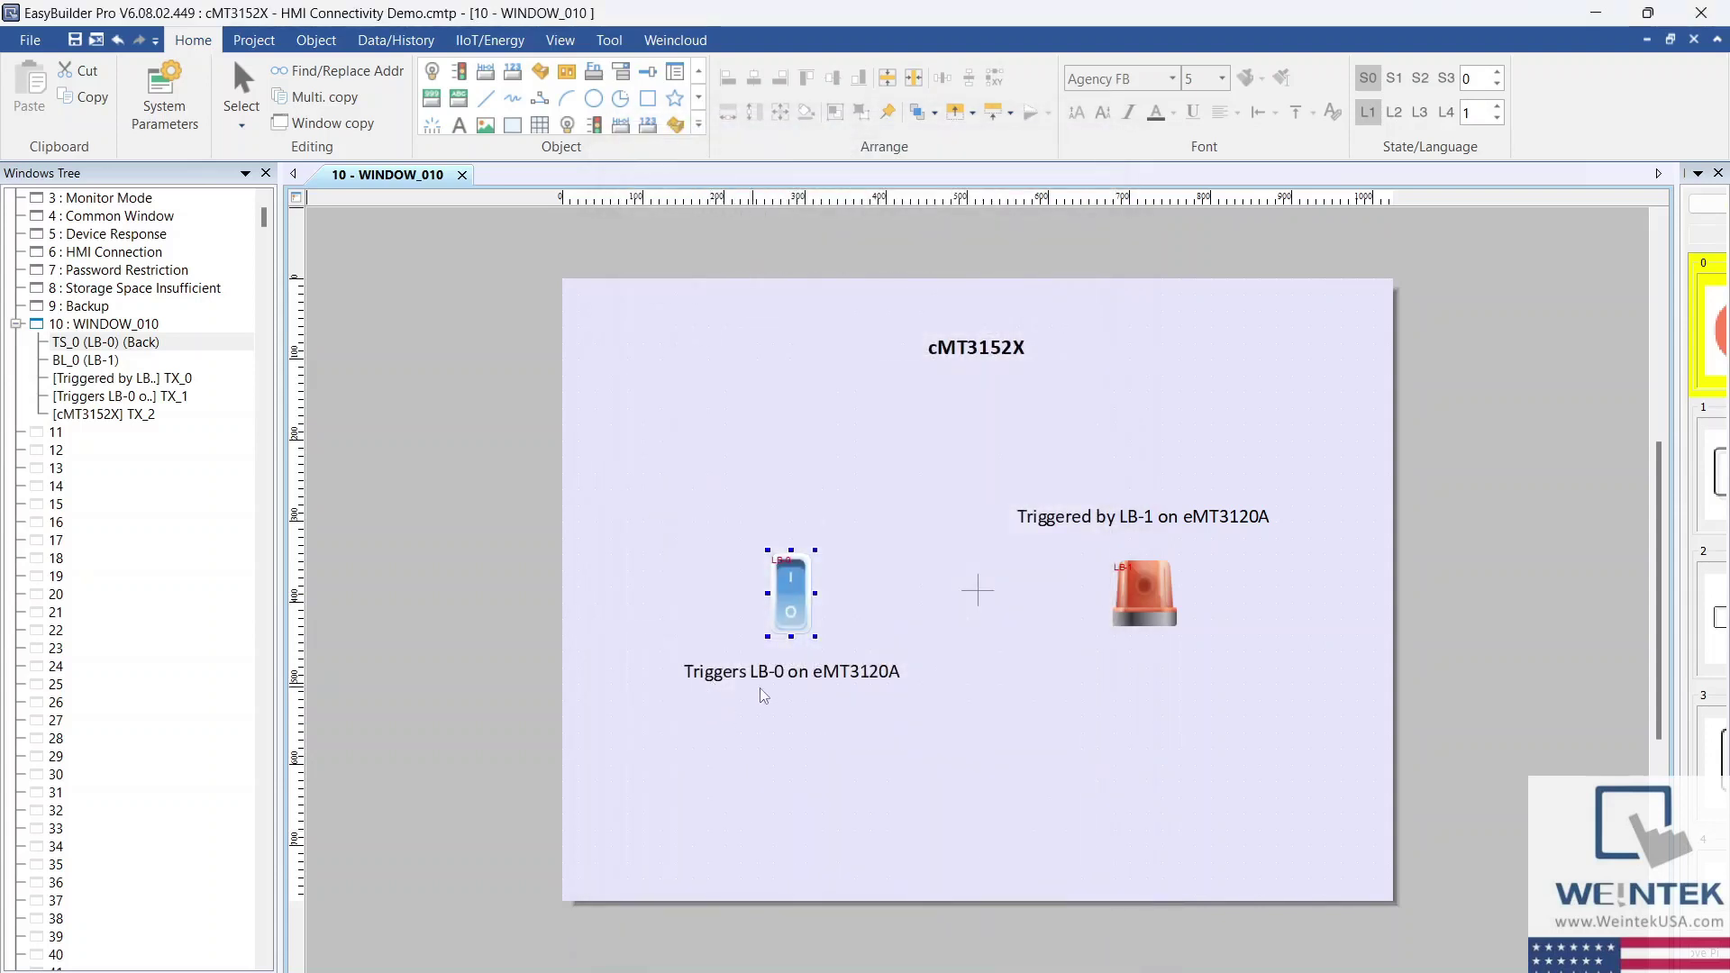
click(1145, 595)
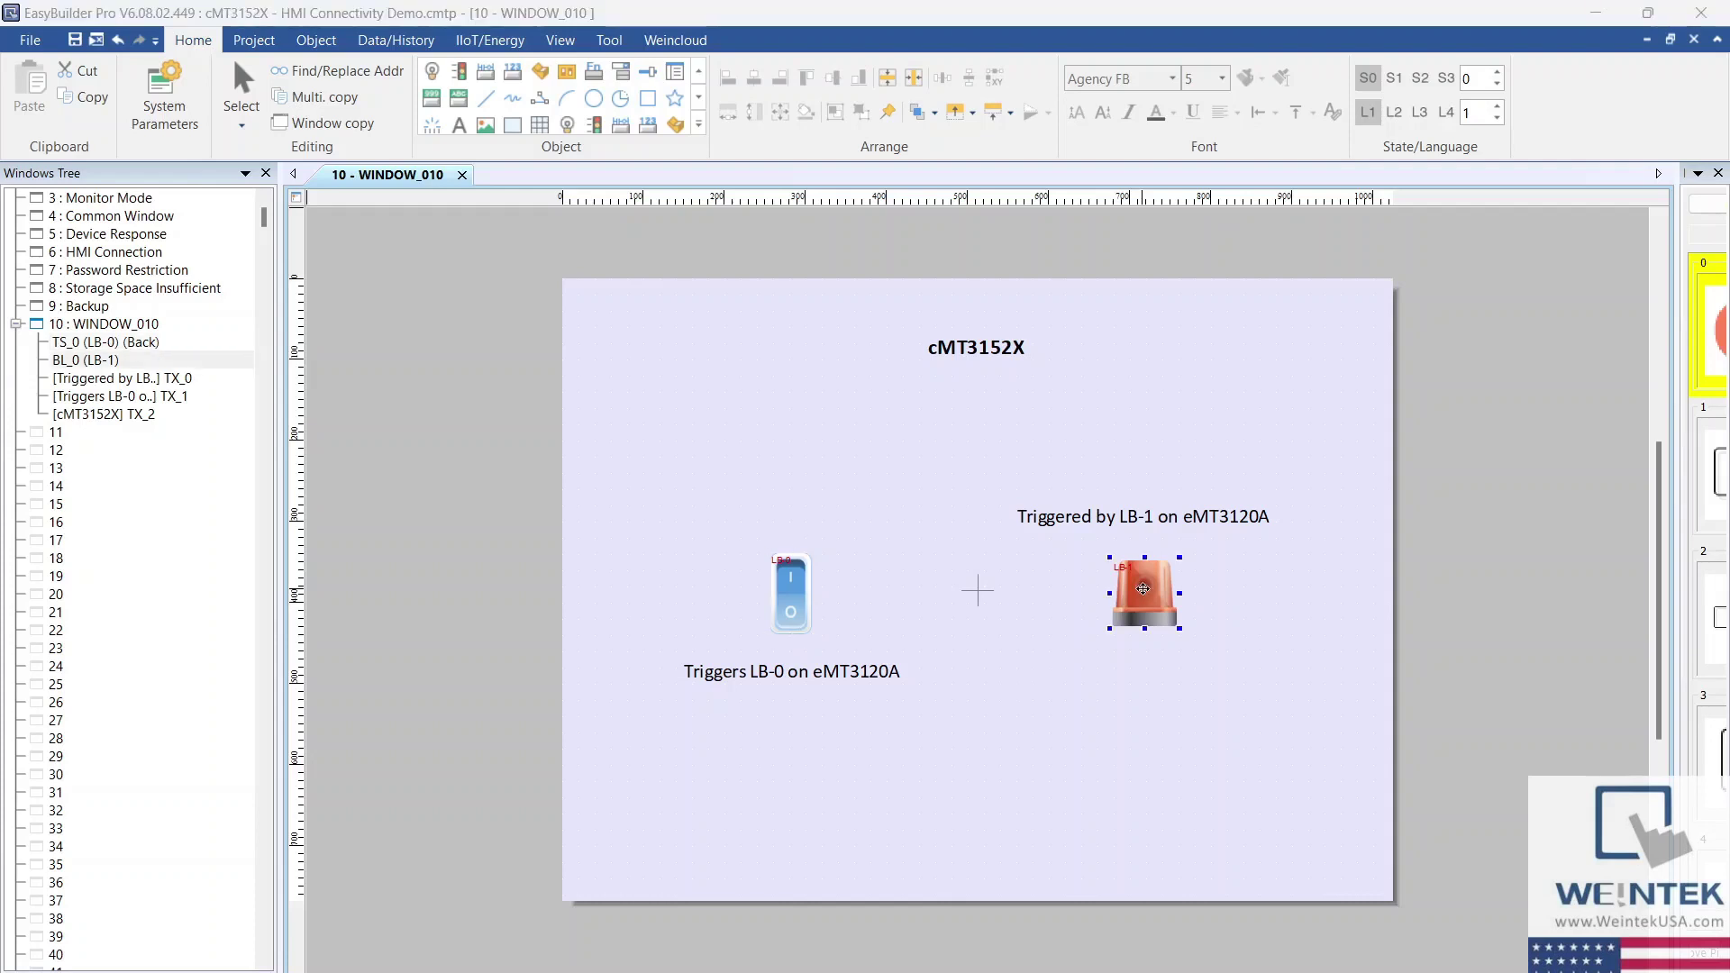
double_click(1143, 588)
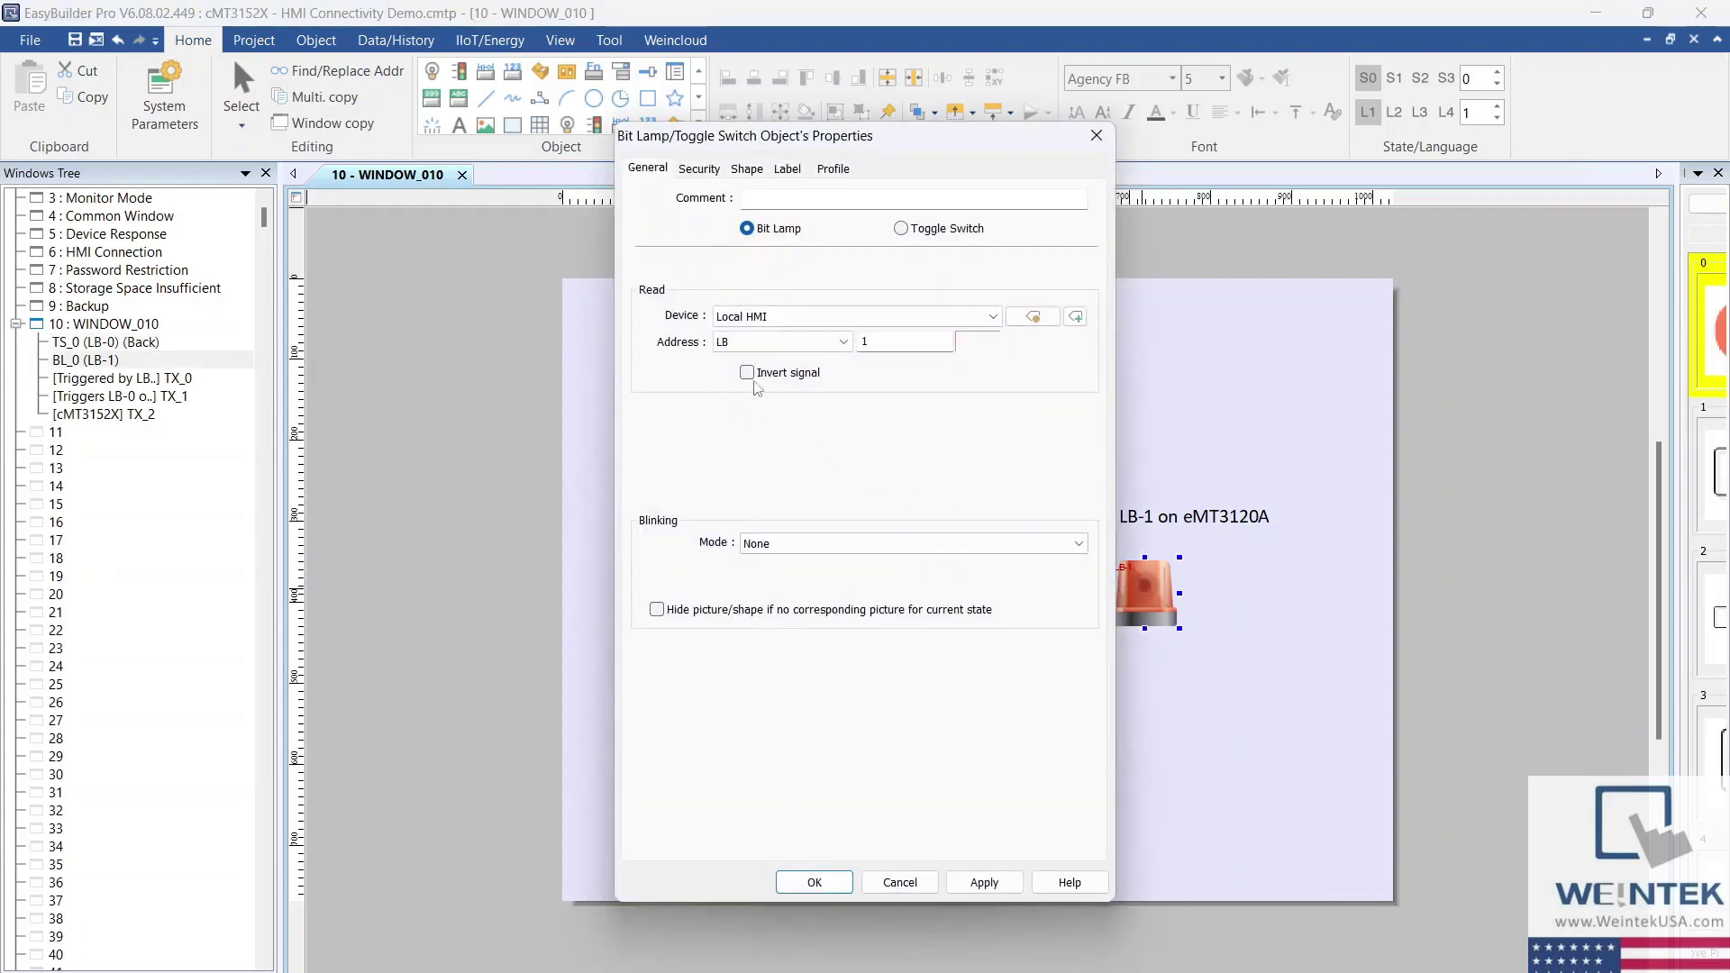
click(811, 882)
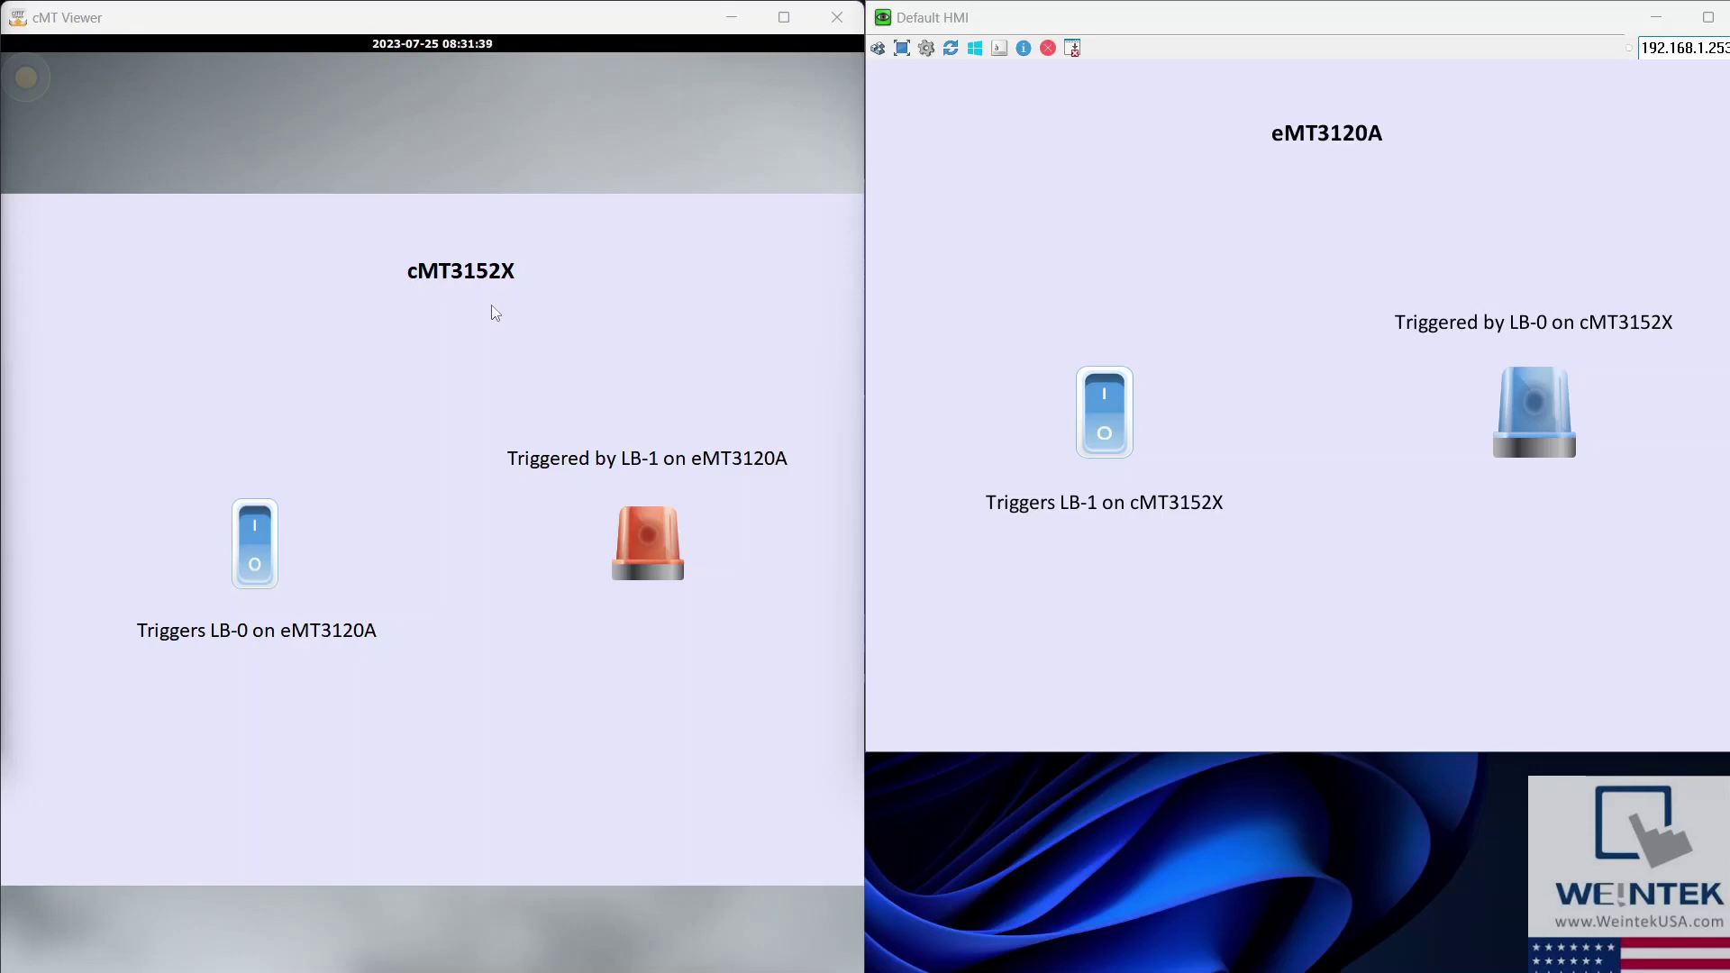
Toggle the cMT3152X switch on and off, then flip the eMT3120A switch.
click(251, 531)
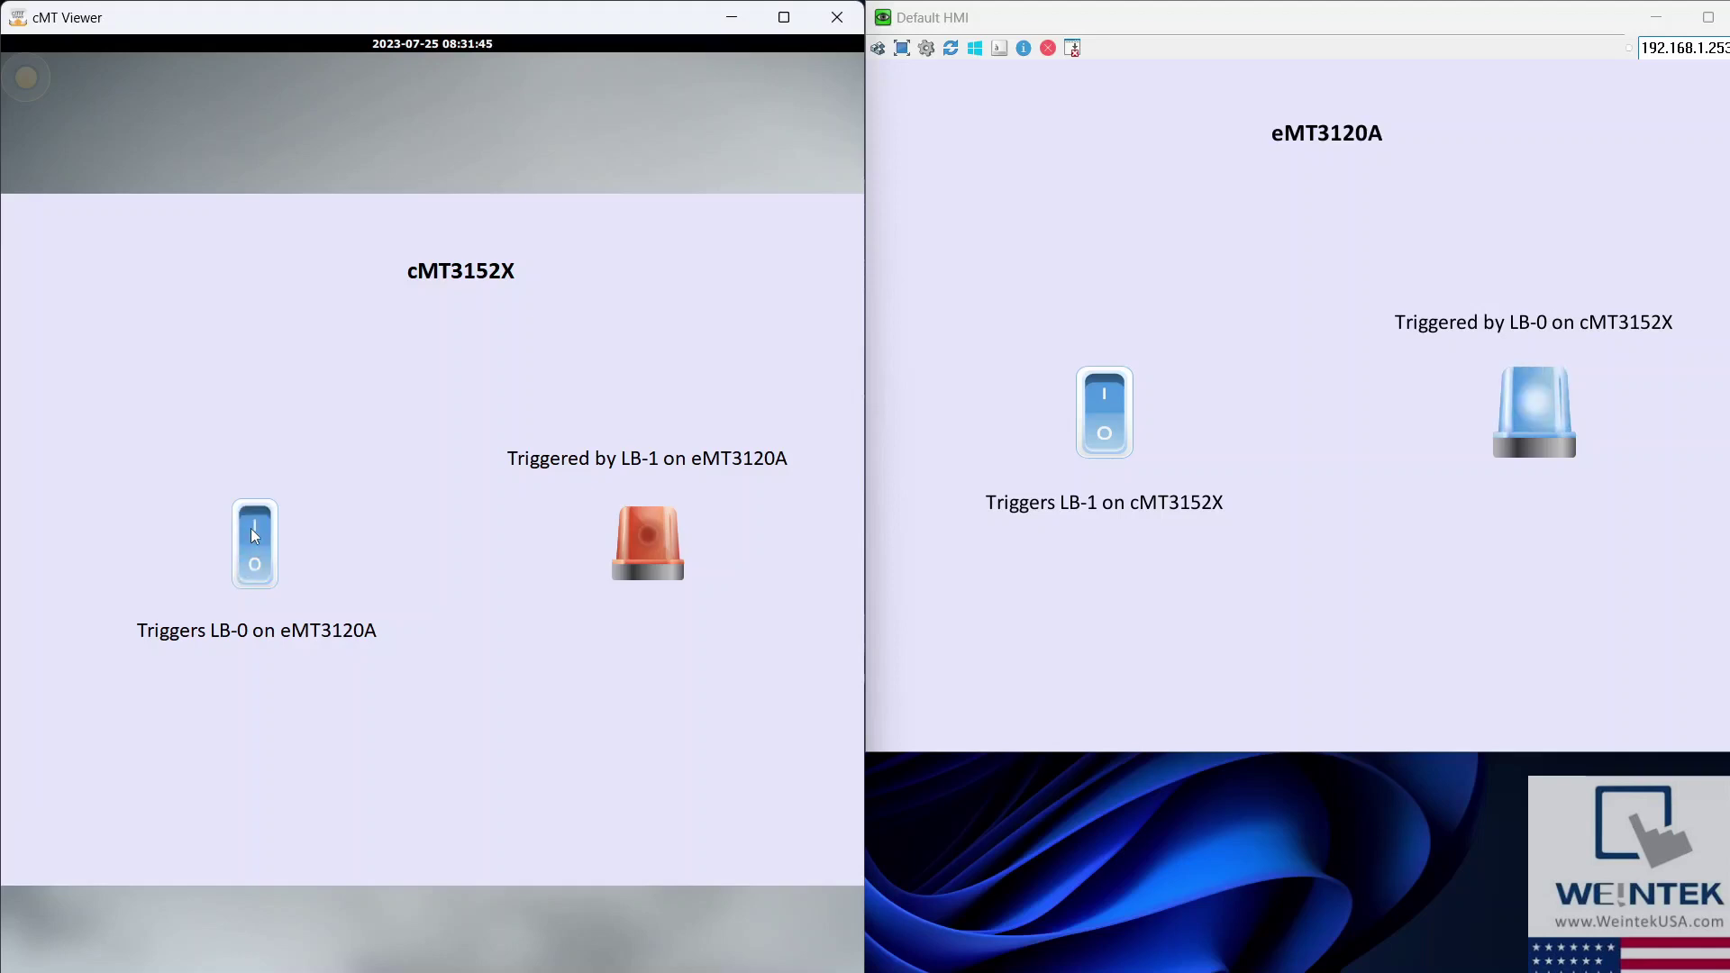
click(251, 532)
click(1105, 412)
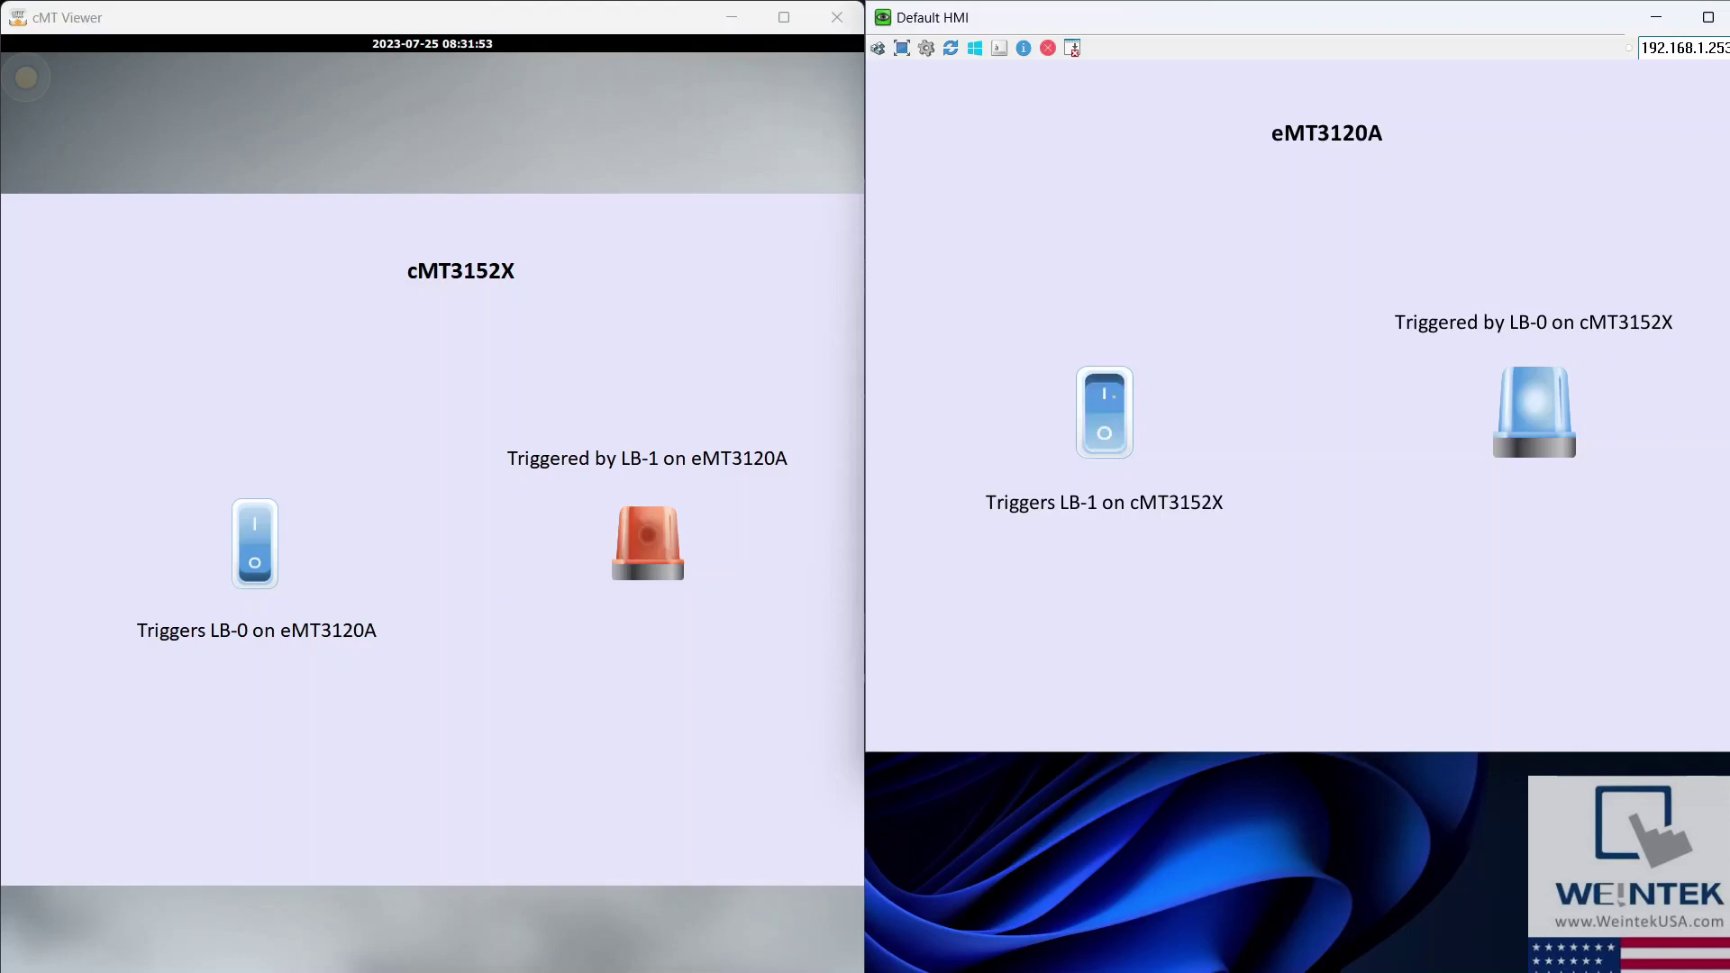